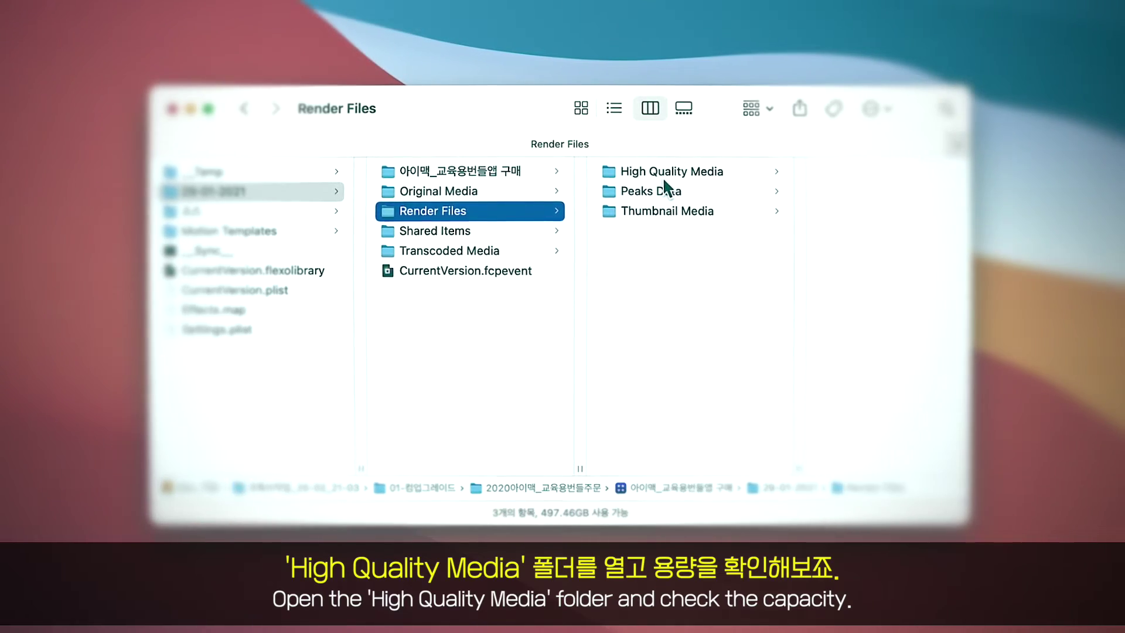
# Show the Mac_작업 drive in Finder, revealing its 유튜브작업_20-02_21-03 folder
pyautogui.click(664, 178)
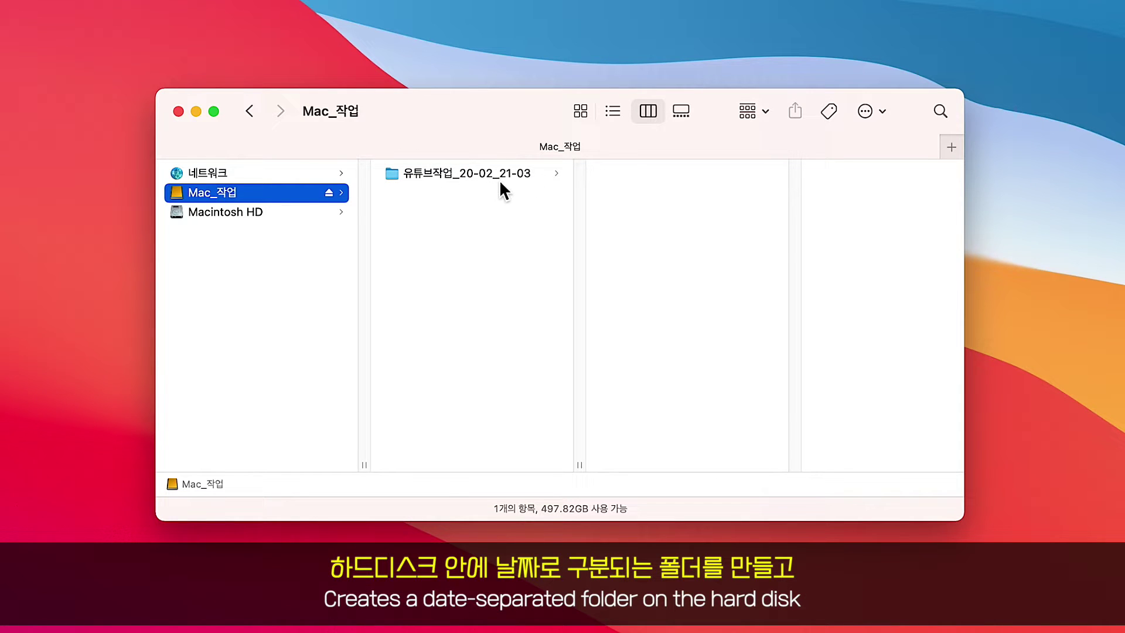
# Navigate through 유튜브작업_20-02_21-03 and 01-컴업그레이드 to the 2020아이맥_교육용번들주문 project folder
pyautogui.click(538, 177)
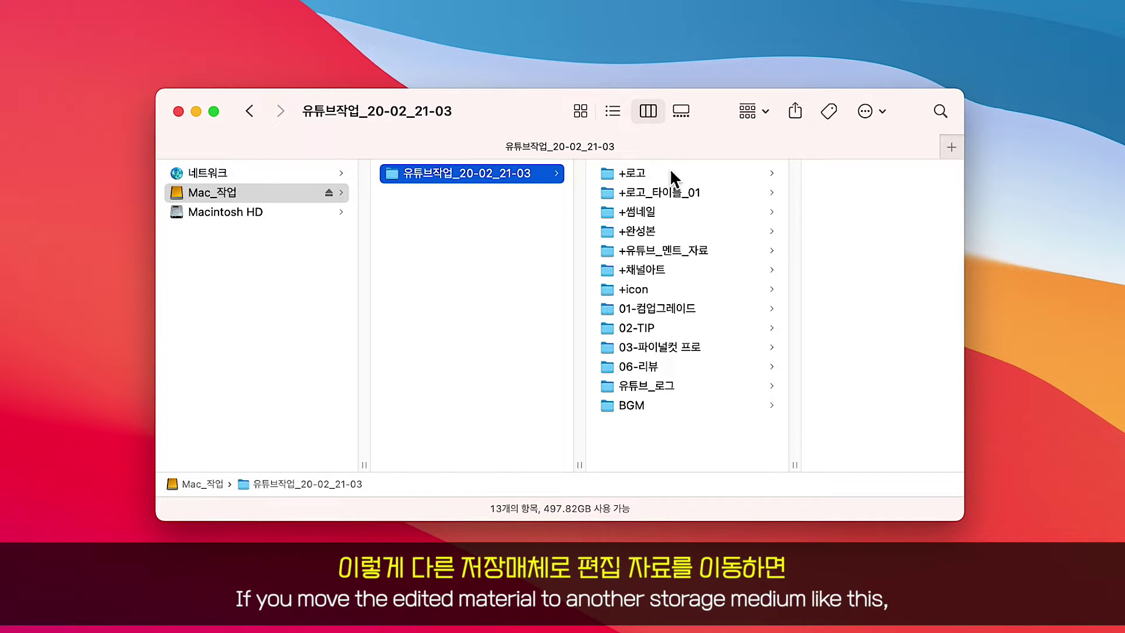
pyautogui.click(649, 307)
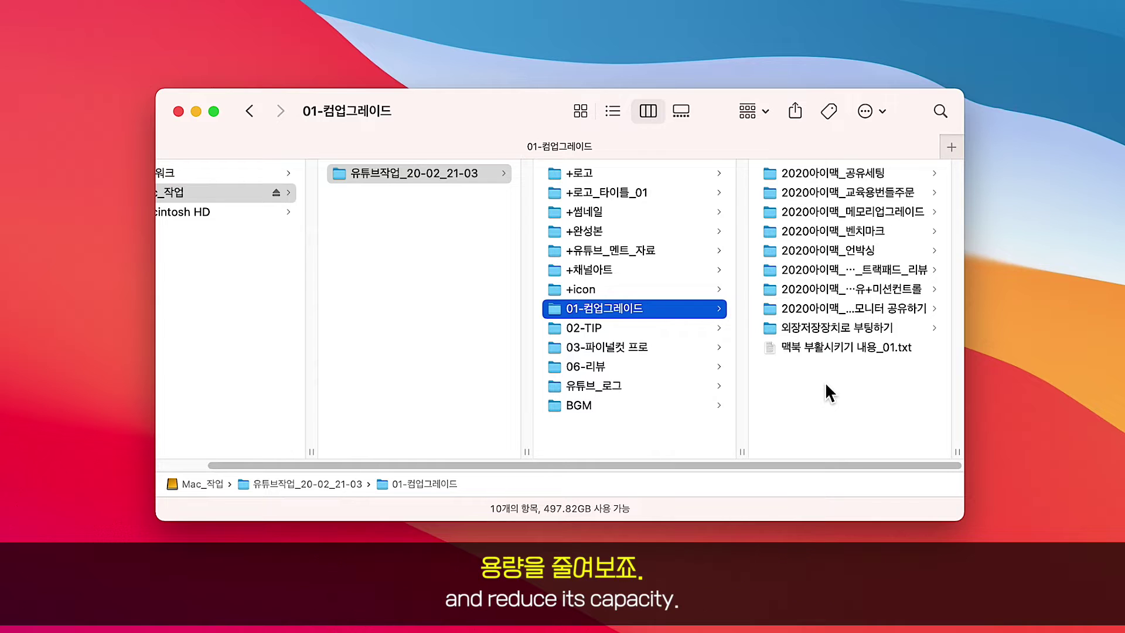
pyautogui.click(867, 192)
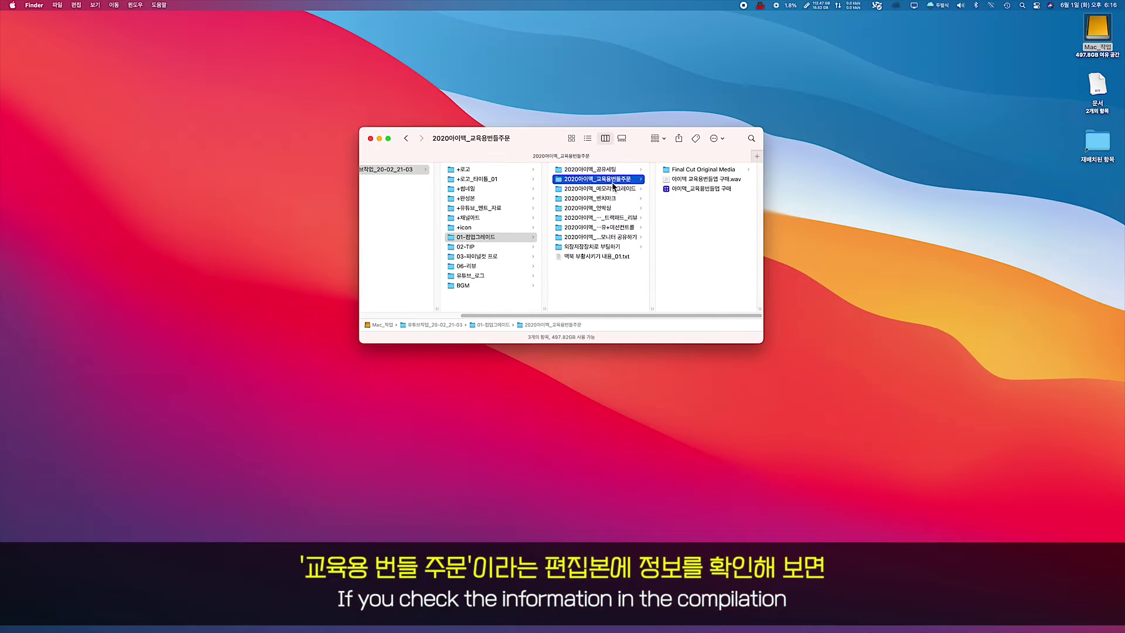
pyautogui.rightClick(613, 180)
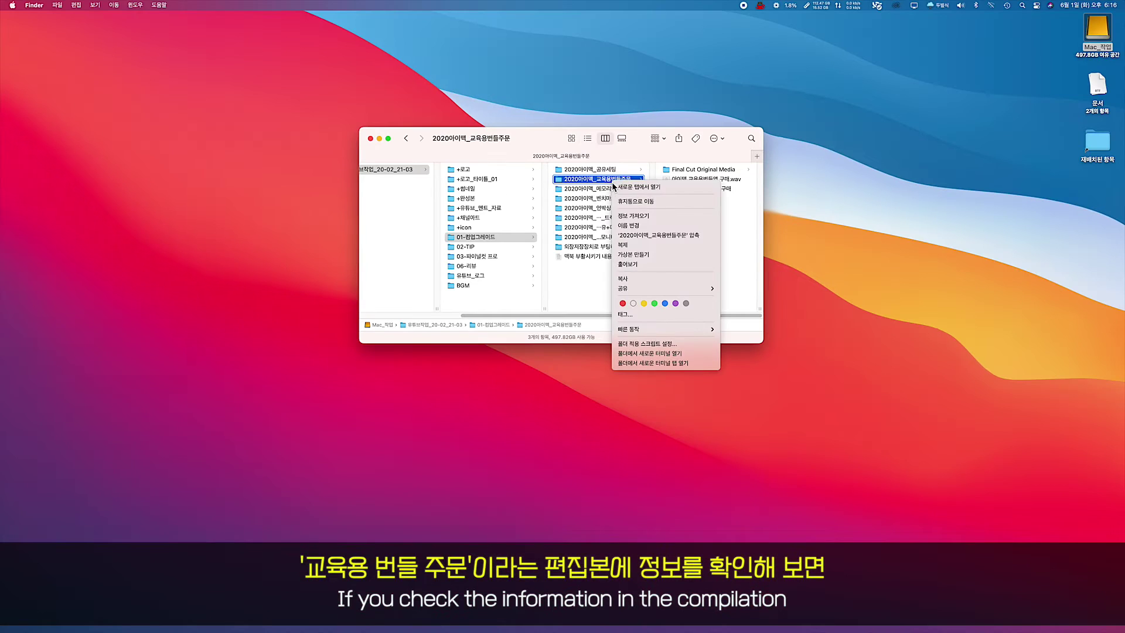
# Get Info on the project folder (86.97GB) and its Final Cut library (74.49GB)
pyautogui.click(633, 216)
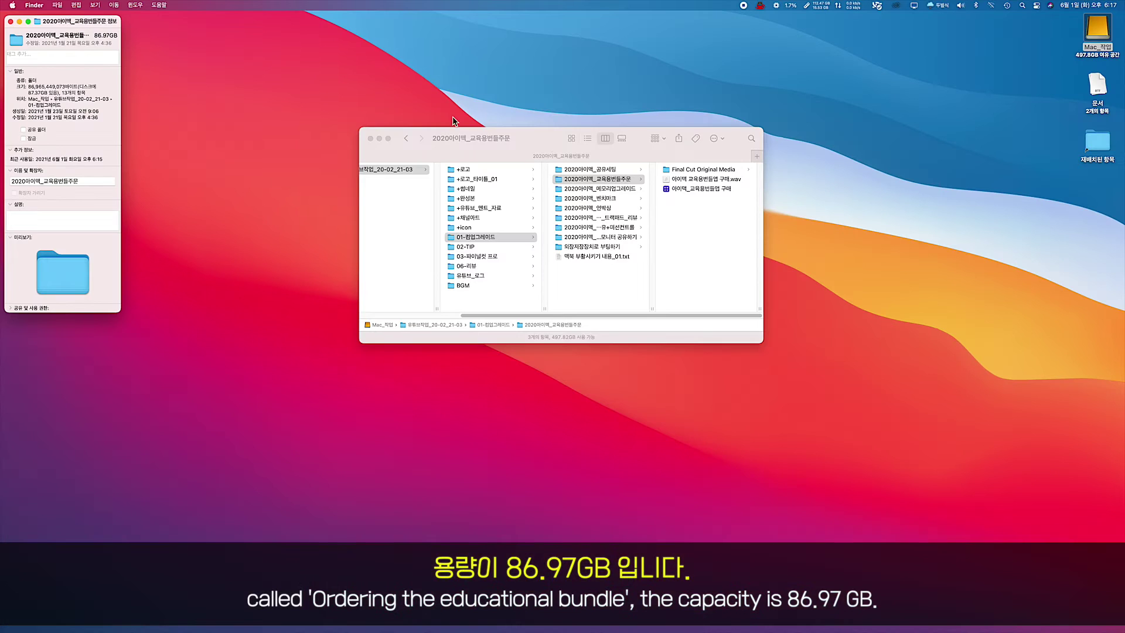
pyautogui.click(673, 187)
pyautogui.rightClick(594, 191)
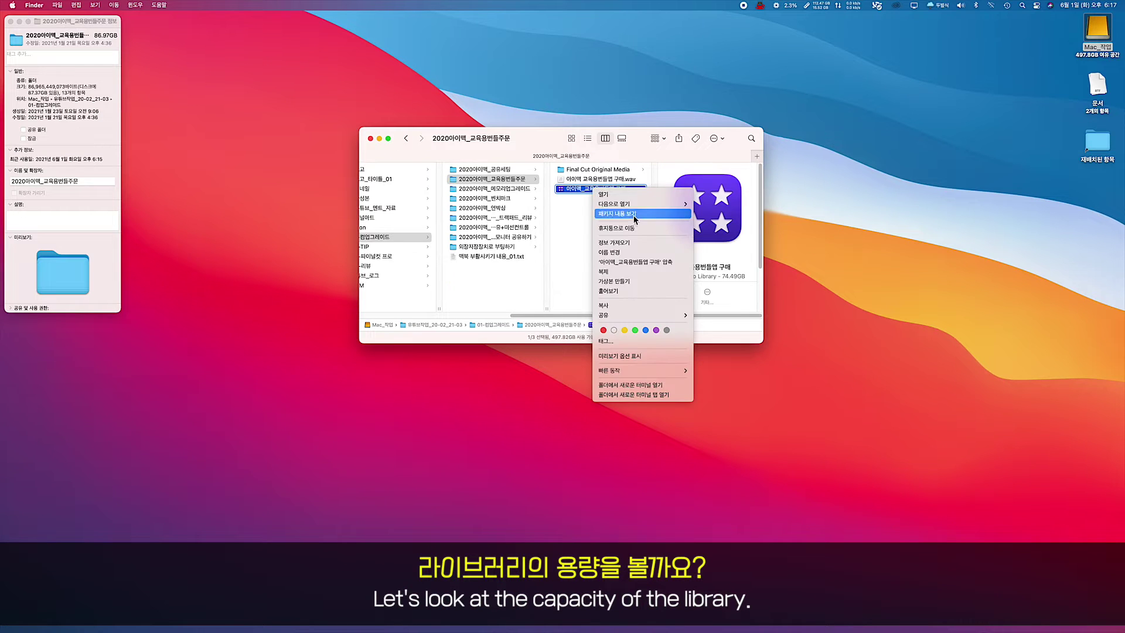
pyautogui.click(612, 243)
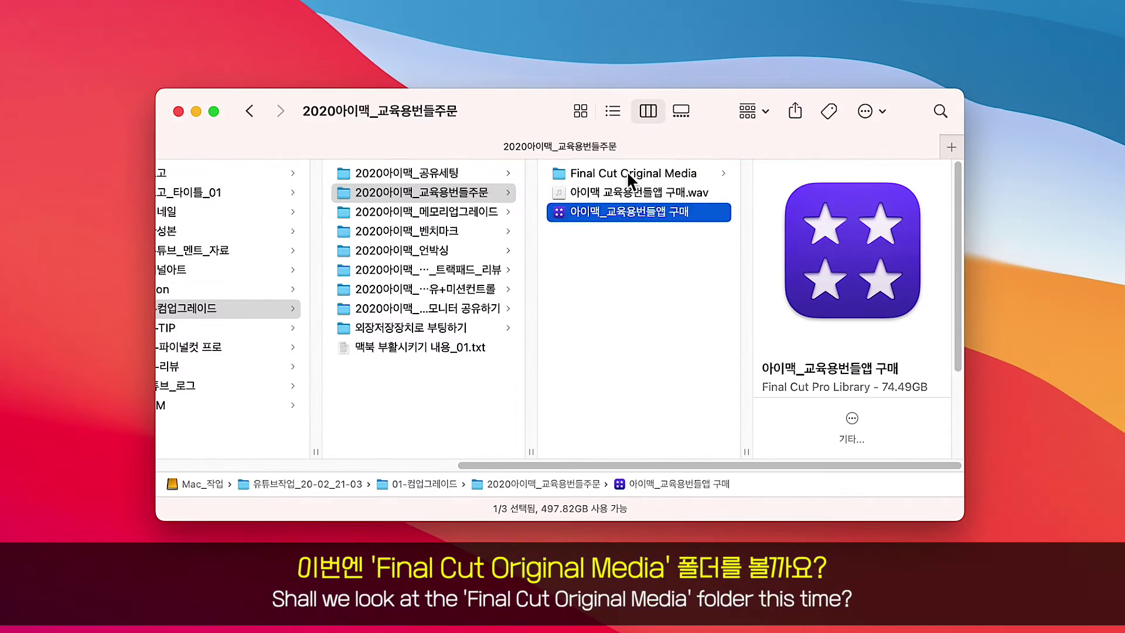
pyautogui.click(596, 172)
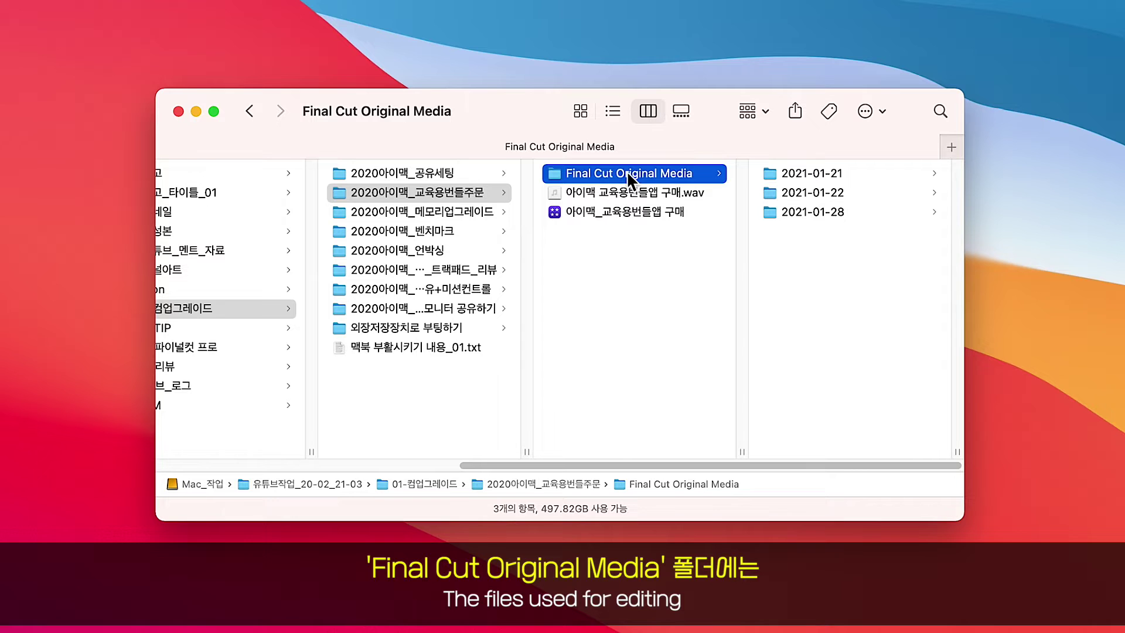
# Browse the 2021-01-21, 2021-01-22 and 2021-01-28 folders in Final Cut Original Media
pyautogui.click(841, 173)
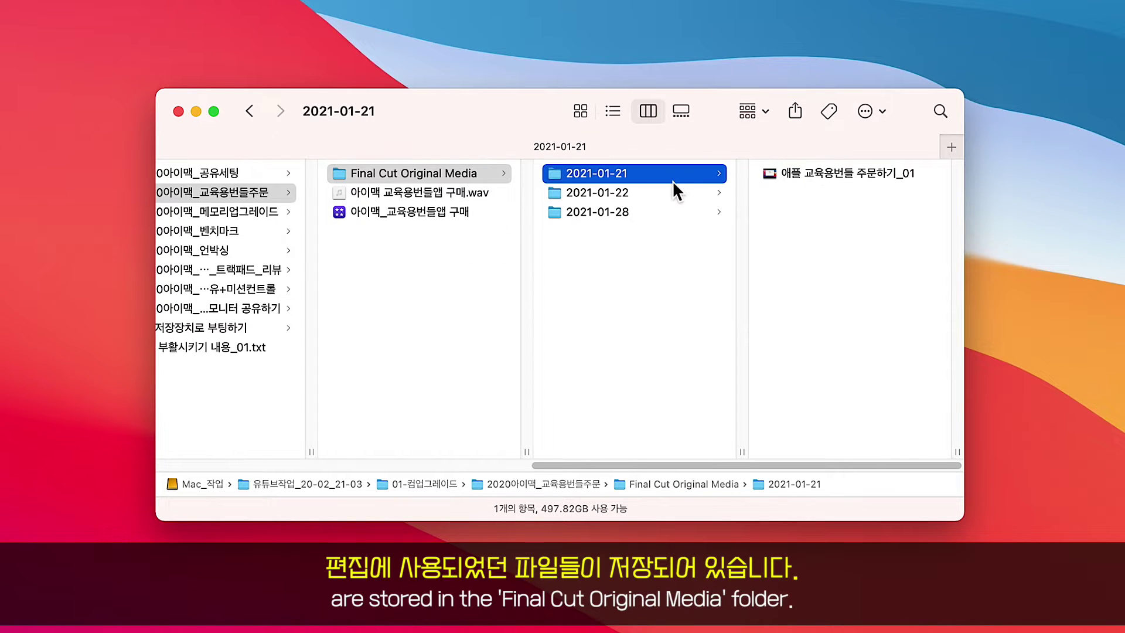
pyautogui.click(654, 191)
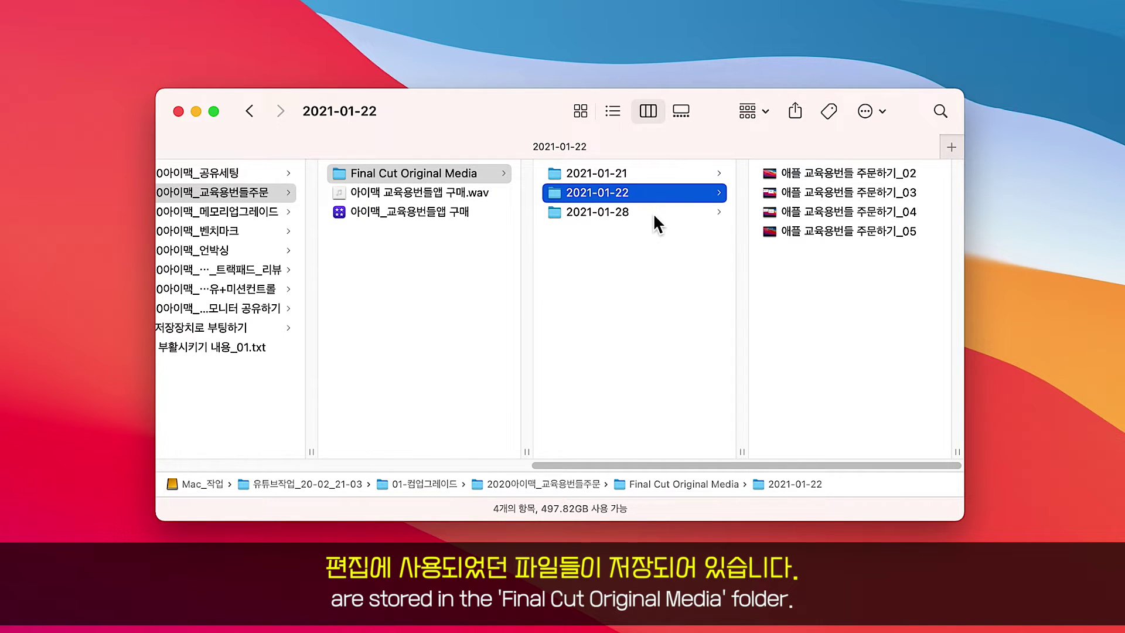
pyautogui.click(653, 213)
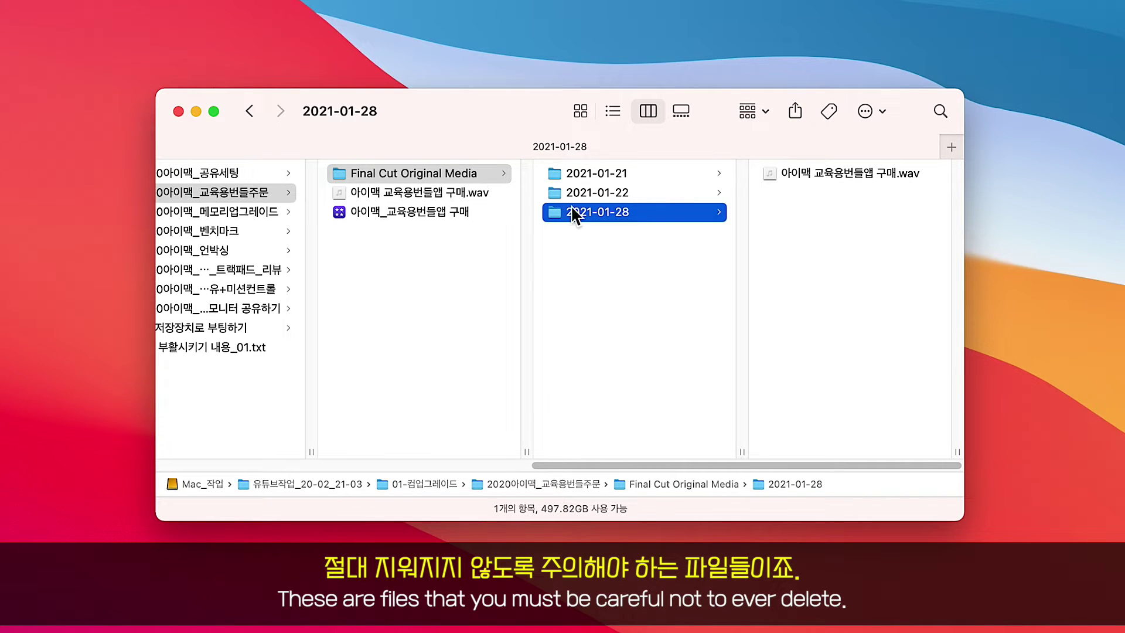
# Check Final Cut Original Media's 12.43GB size, placing its info window beside the others
pyautogui.click(425, 168)
pyautogui.rightClick(516, 169)
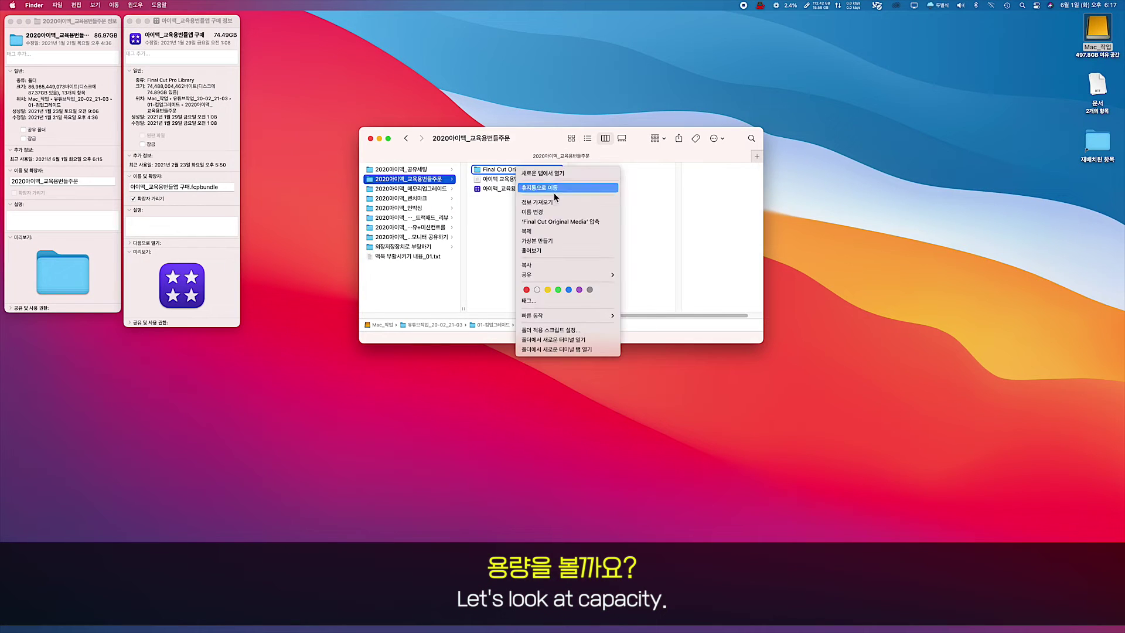
pyautogui.click(554, 202)
pyautogui.moveTo(463, 22); pyautogui.dragTo(343, 21)
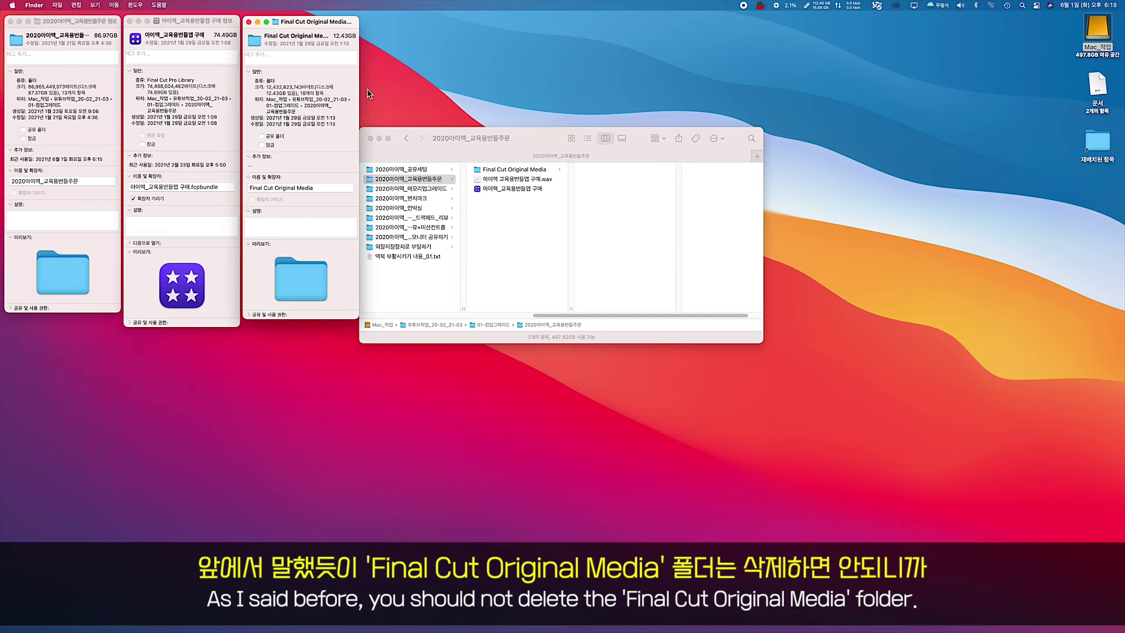
pyautogui.click(533, 143)
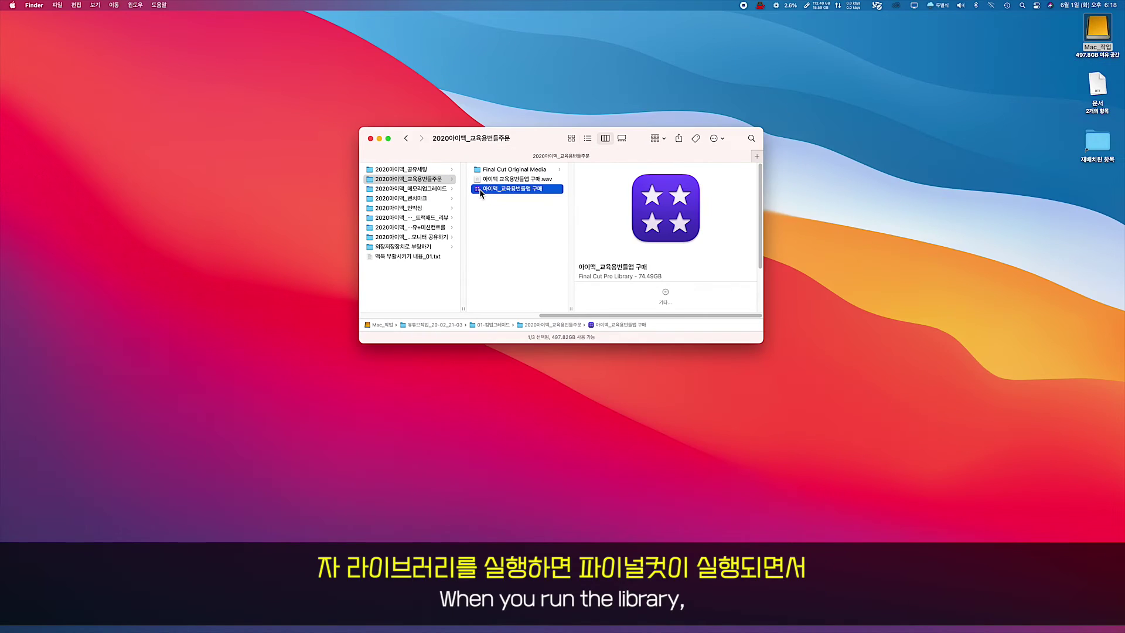
# Open the library, point its media storage to 2020아이맥_교육용번들주문, and open the 아이맥_교육용번들앱 구매 project
pyautogui.doubleClick(480, 189)
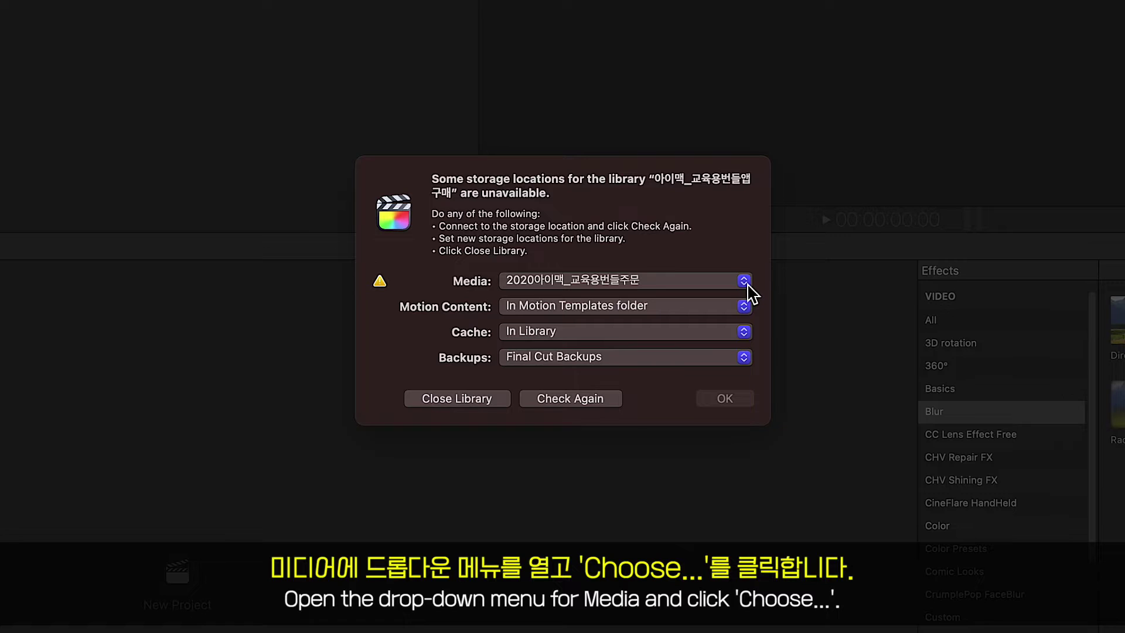
pyautogui.click(747, 285)
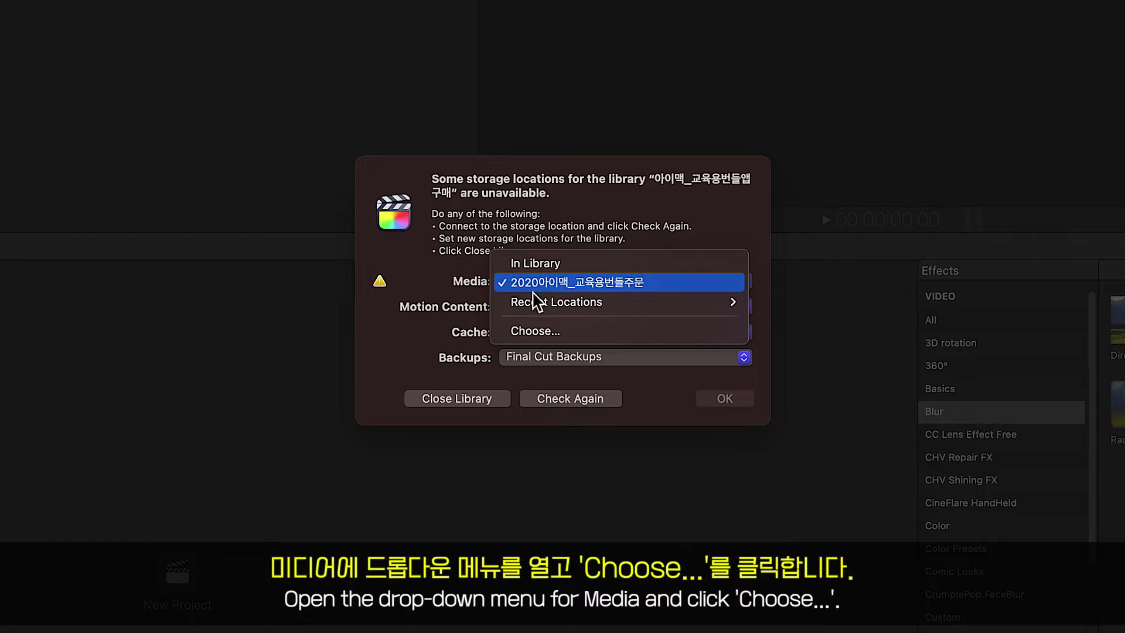
pyautogui.click(533, 331)
pyautogui.scroll(-3, 345, 205)
pyautogui.click(343, 237)
pyautogui.click(446, 152)
pyautogui.click(545, 220)
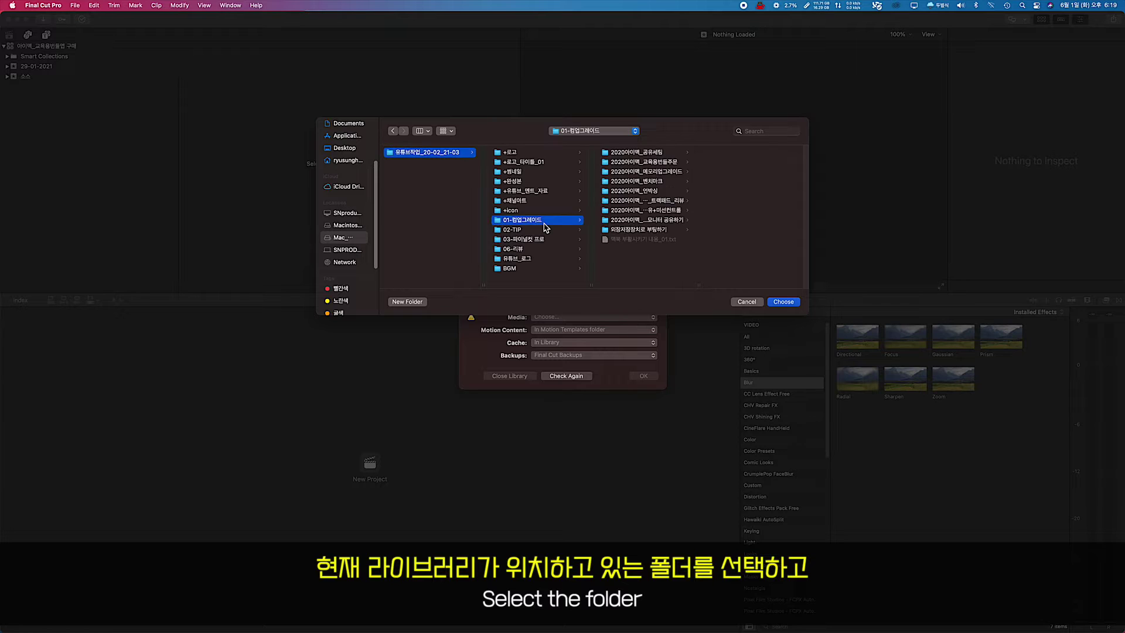
pyautogui.click(680, 163)
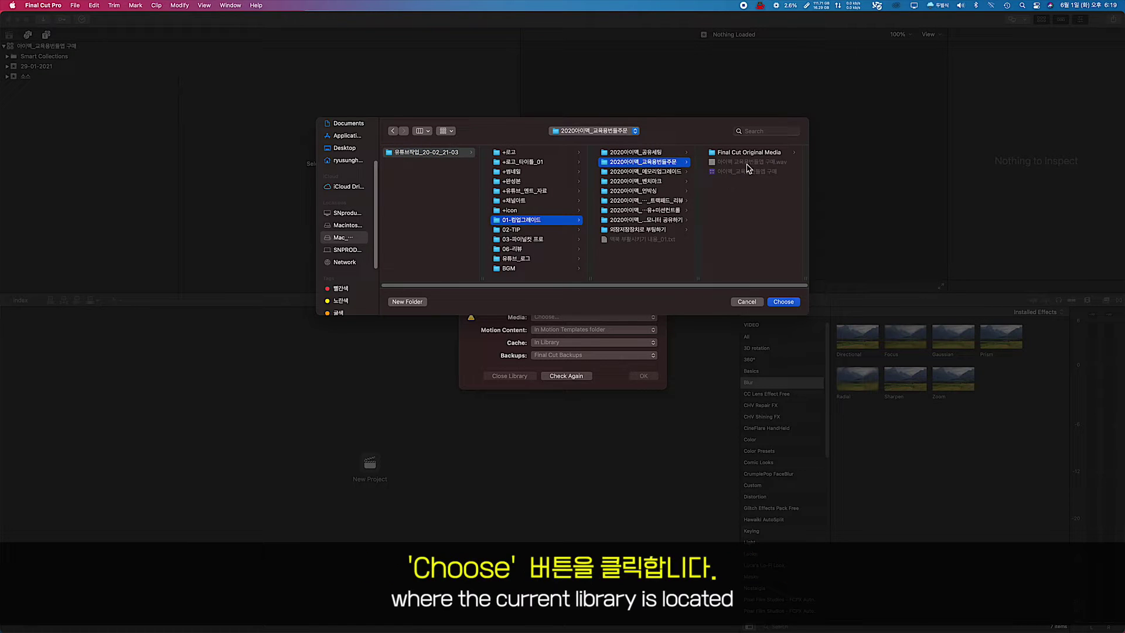
pyautogui.click(783, 302)
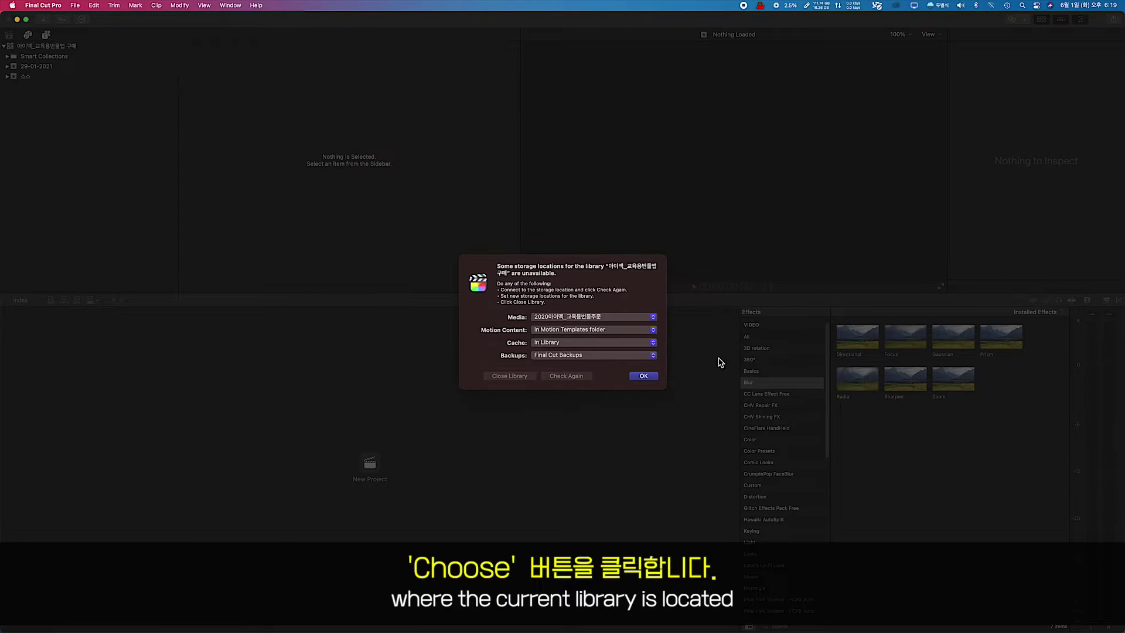
pyautogui.click(644, 376)
pyautogui.click(31, 47)
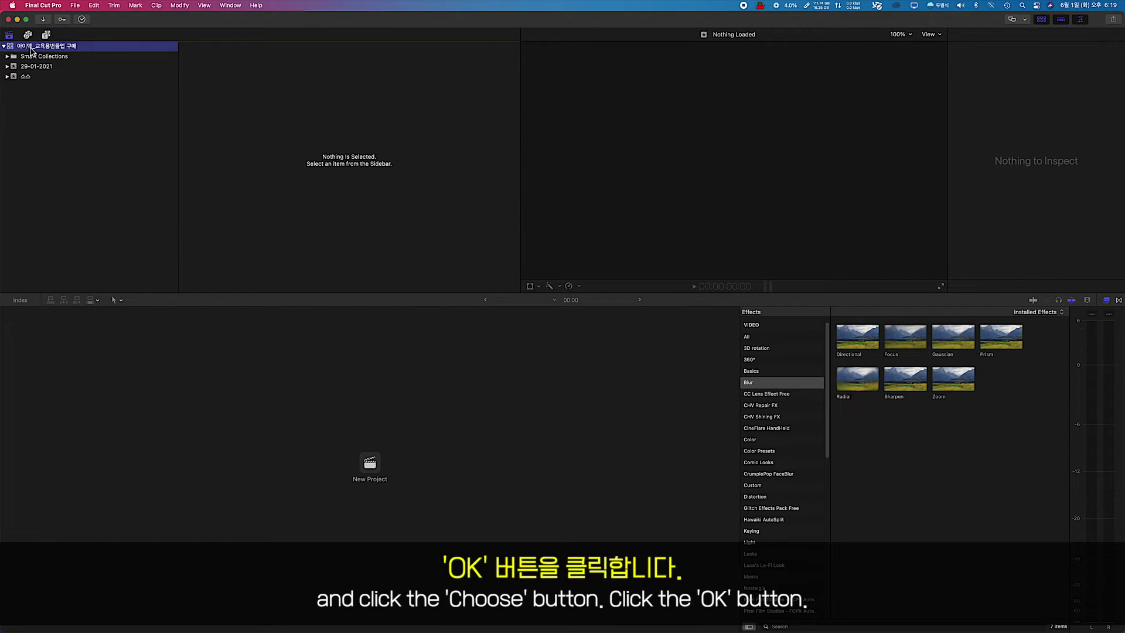
pyautogui.doubleClick(249, 151)
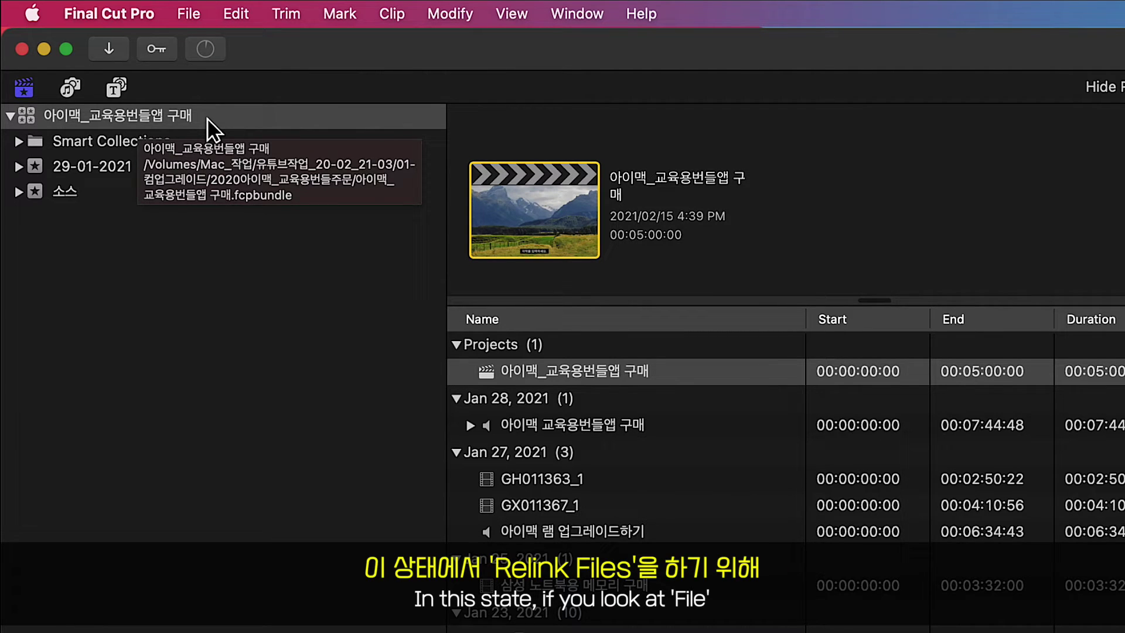
# Select the whole library and choose File > Relink Files > Original Media
pyautogui.click(187, 16)
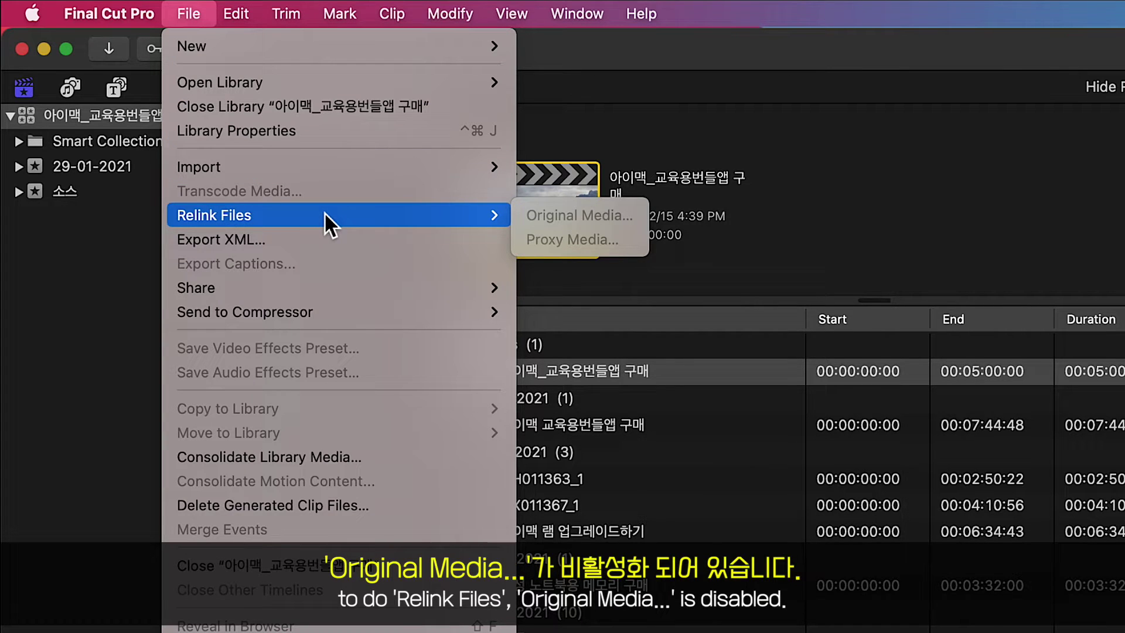
pyautogui.click(122, 149)
pyautogui.click(137, 117)
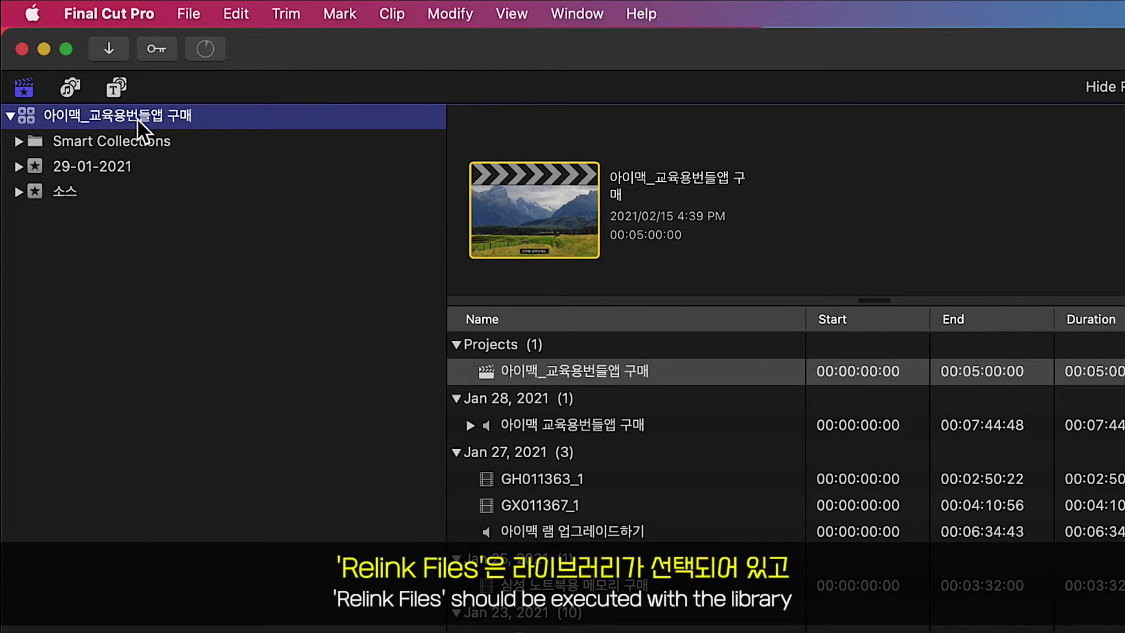
pyautogui.click(177, 188)
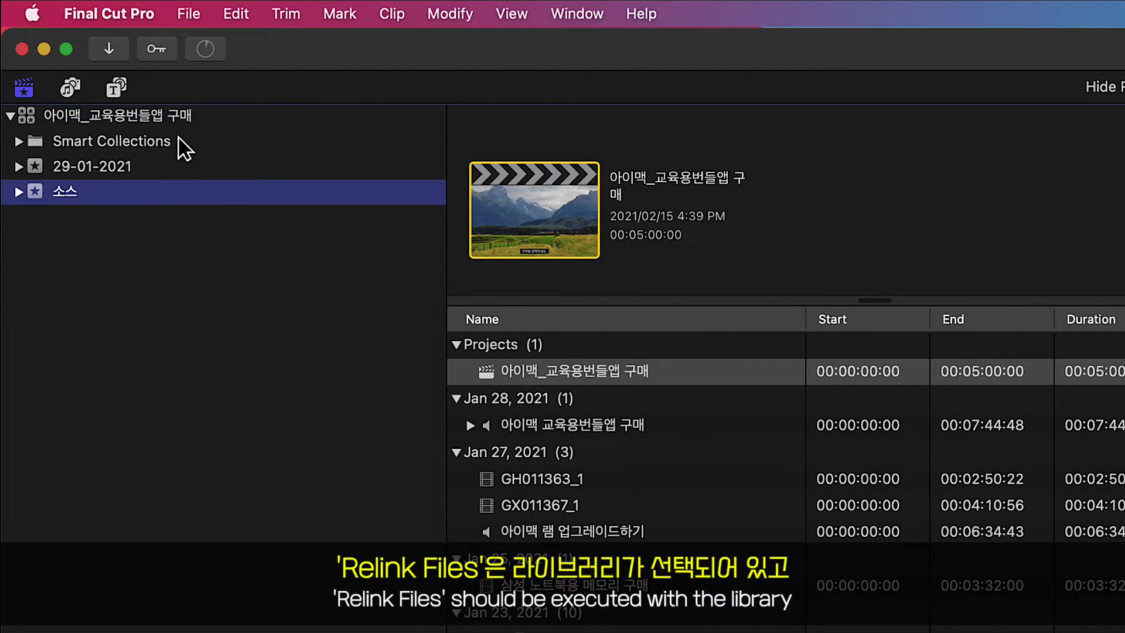
pyautogui.click(180, 125)
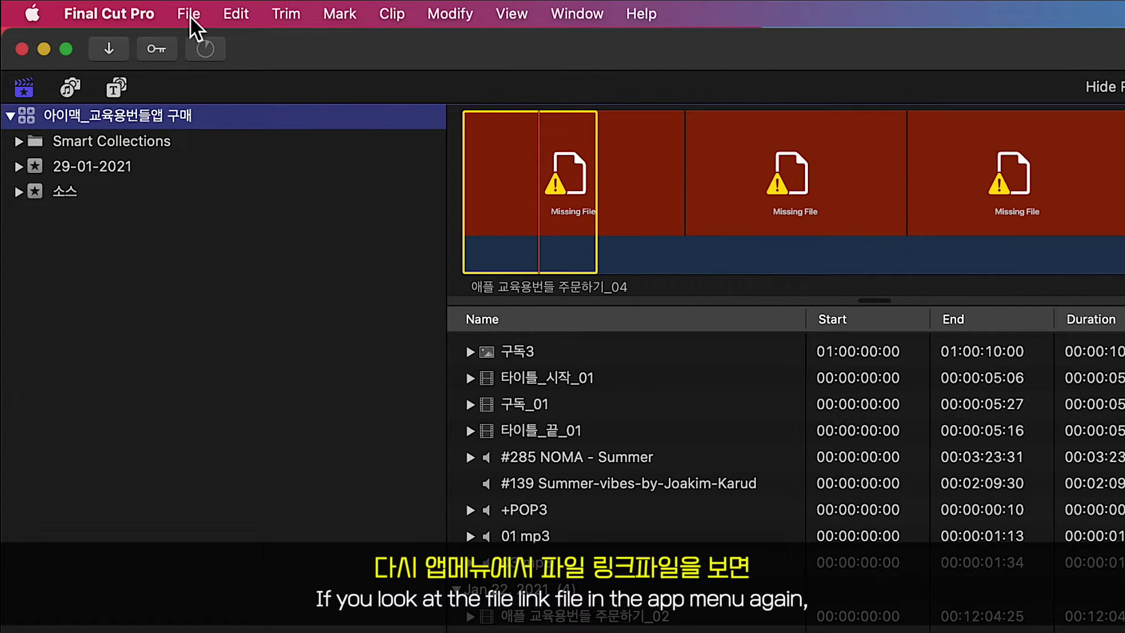
pyautogui.click(191, 17)
pyautogui.moveTo(222, 213)
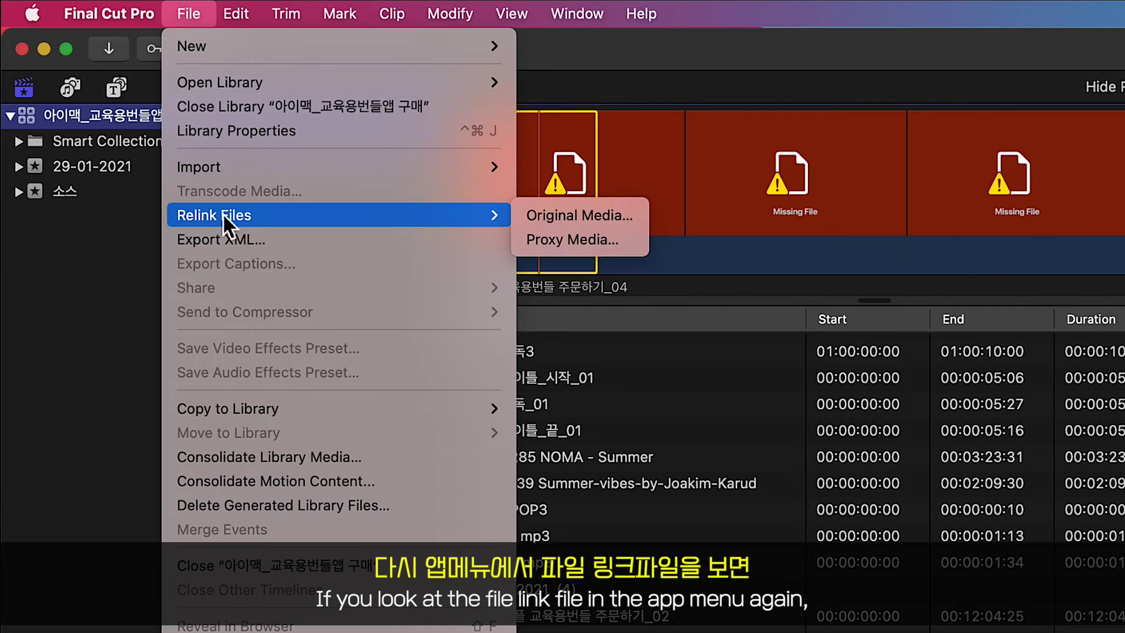
pyautogui.click(579, 221)
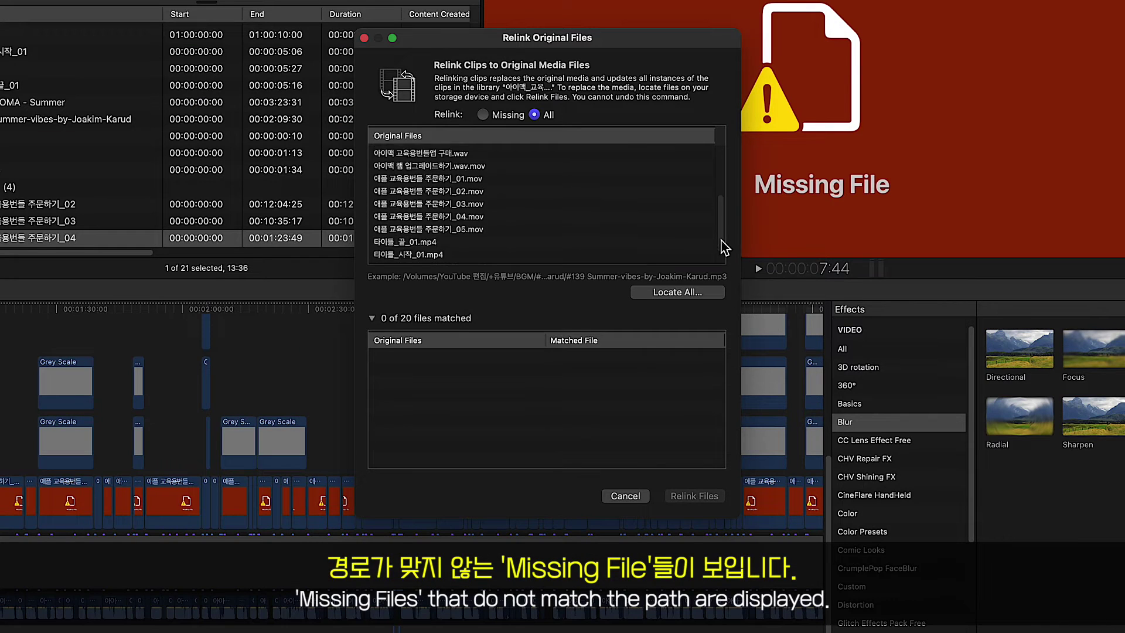
# Locate all missing clips in the root project folder and relink the 19 matched files
pyautogui.scroll(2, 673, 231)
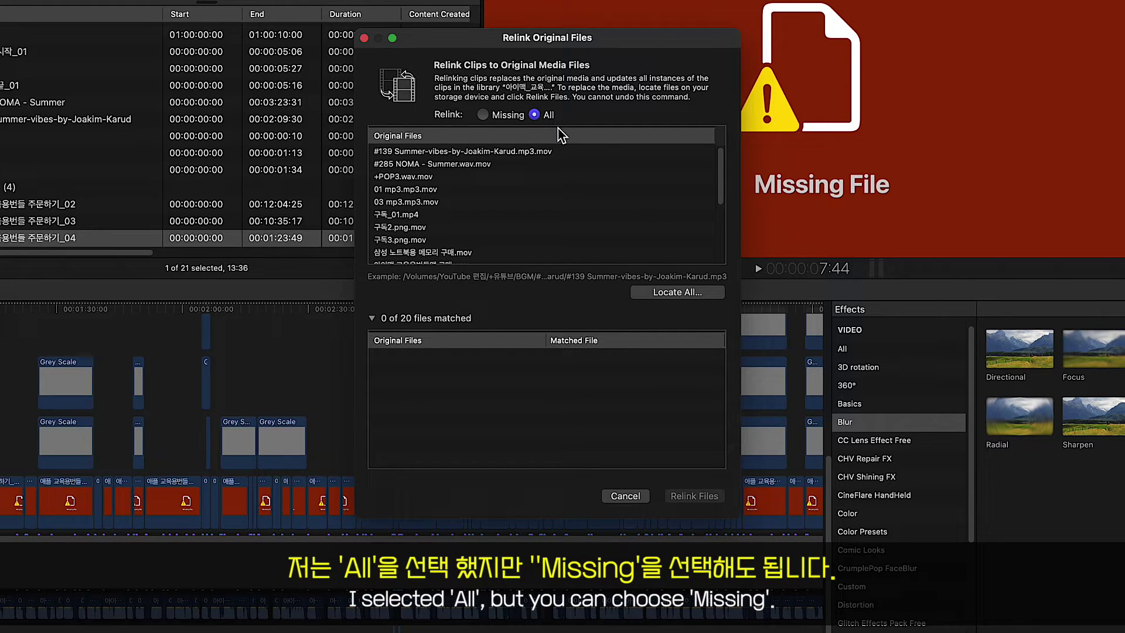
pyautogui.click(674, 294)
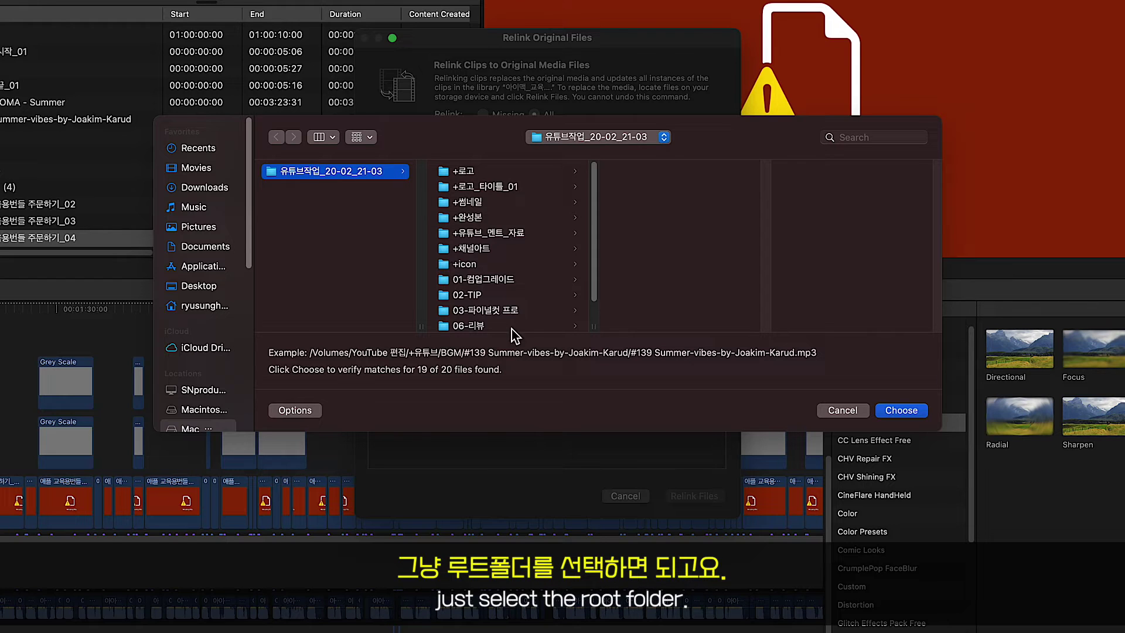
pyautogui.moveTo(593, 275); pyautogui.dragTo(596, 299)
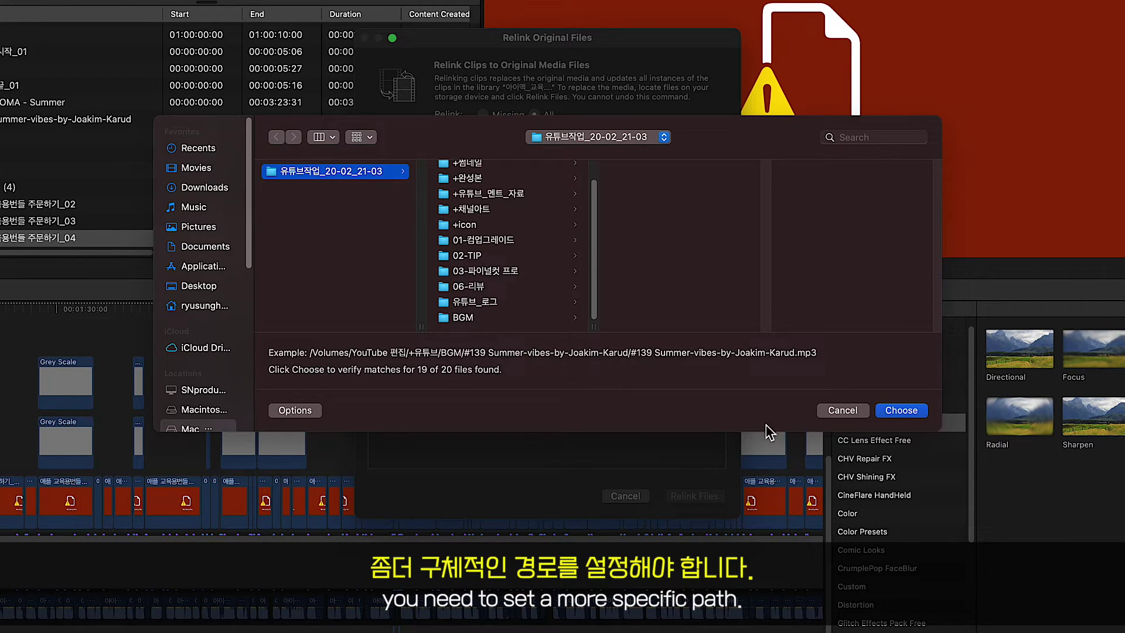
pyautogui.click(895, 413)
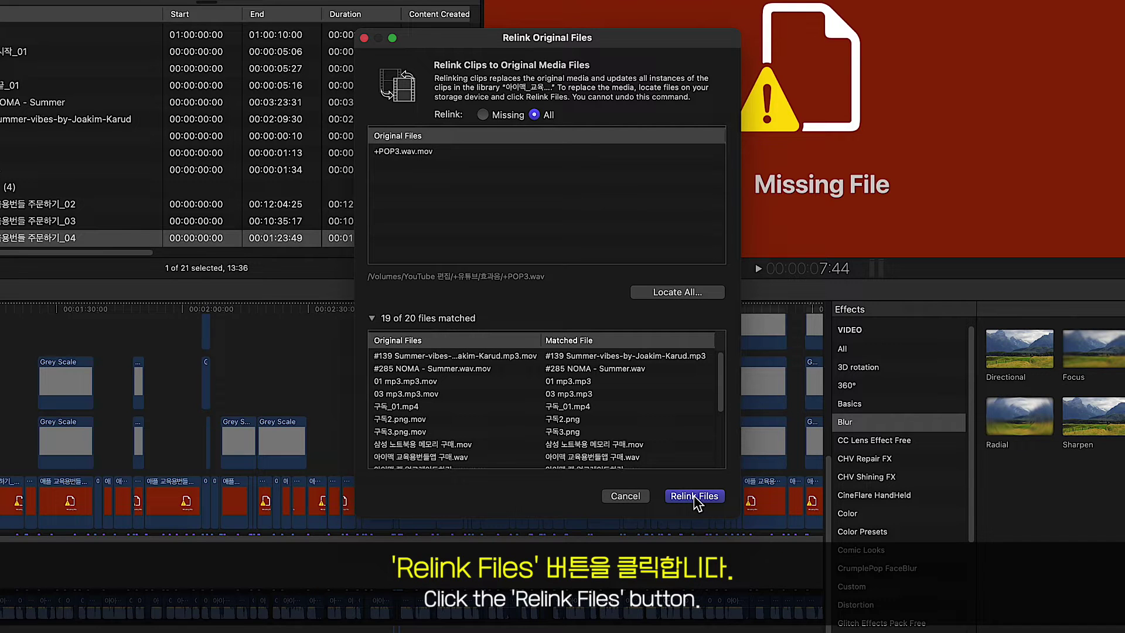
pyautogui.click(694, 496)
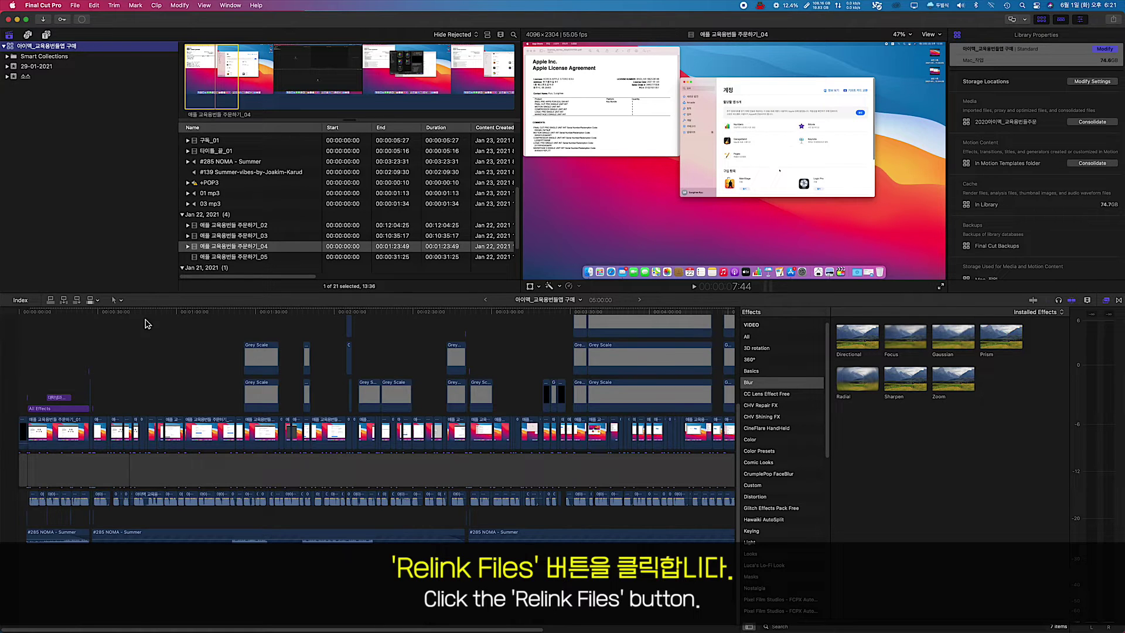
# Scrub the start of the relinked project, then fit the whole timeline with Shift+Z
pyautogui.click(142, 317)
pyautogui.moveTo(142, 317)
pyautogui.mouseDown()
pyautogui.moveTo(256, 327)
pyautogui.moveTo(304, 361)
pyautogui.mouseUp()
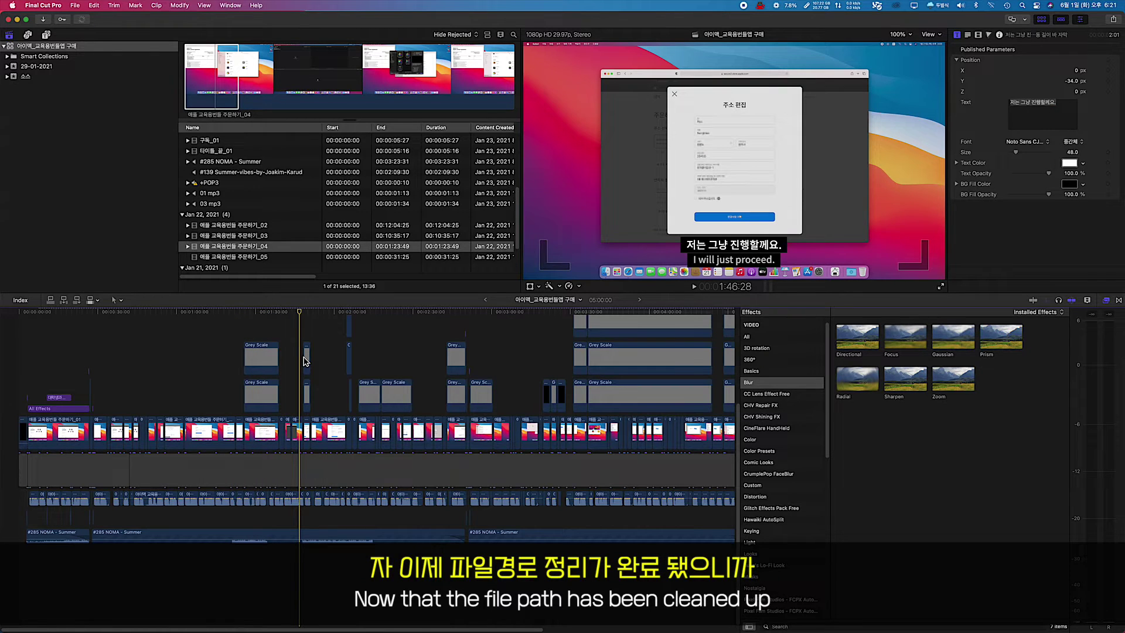
pyautogui.hotkey('shift', 'z')
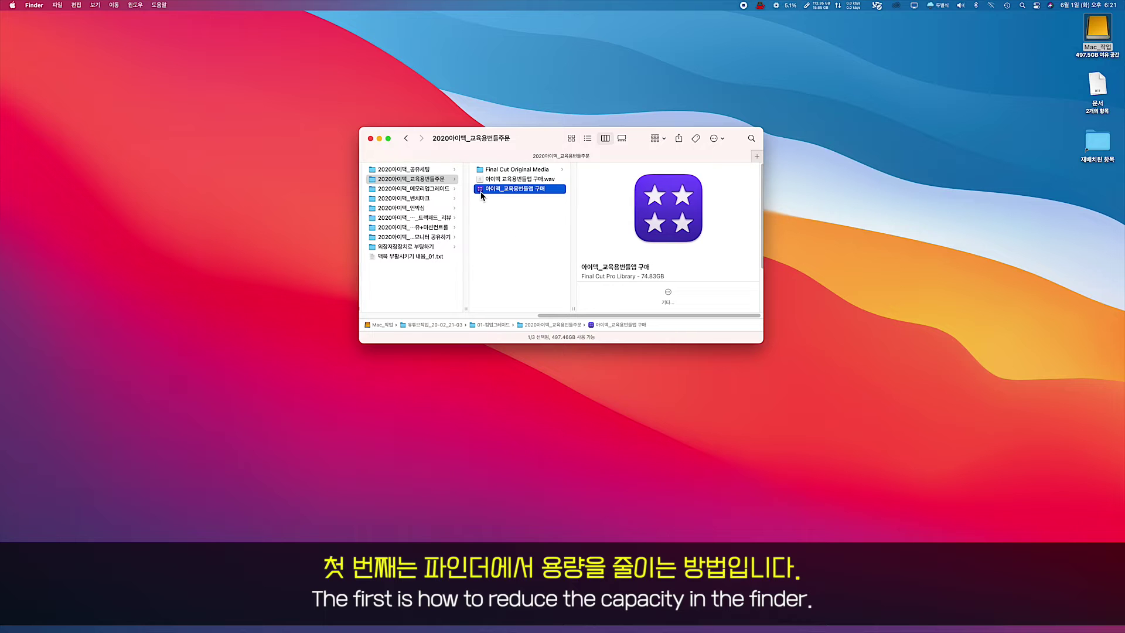
pyautogui.rightClick(481, 191)
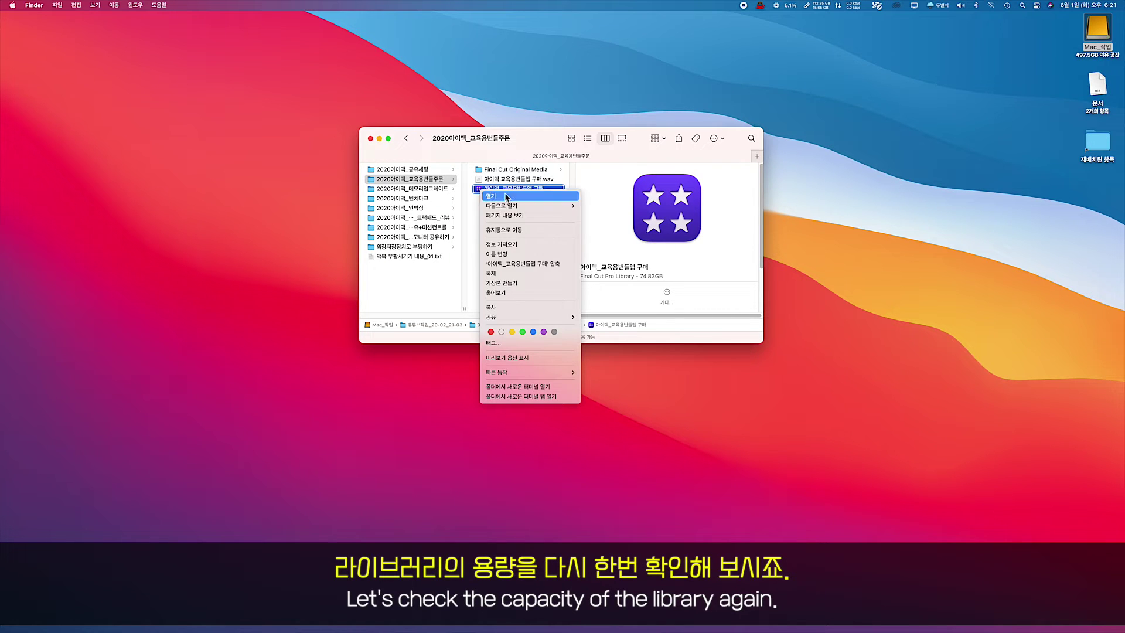
pyautogui.click(517, 245)
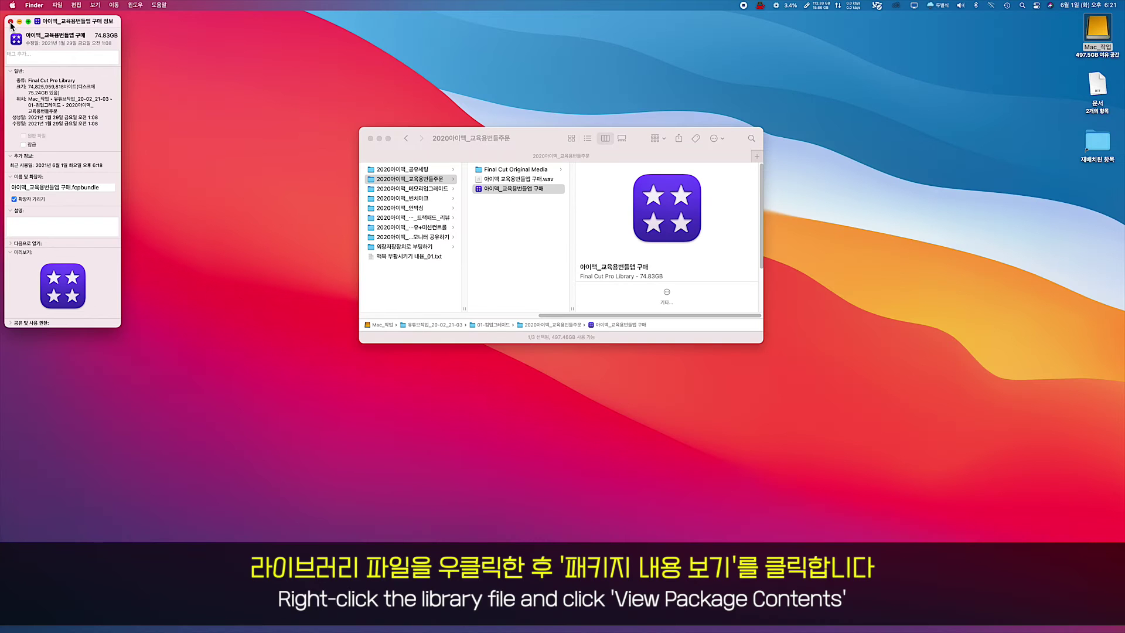
pyautogui.click(6, 19)
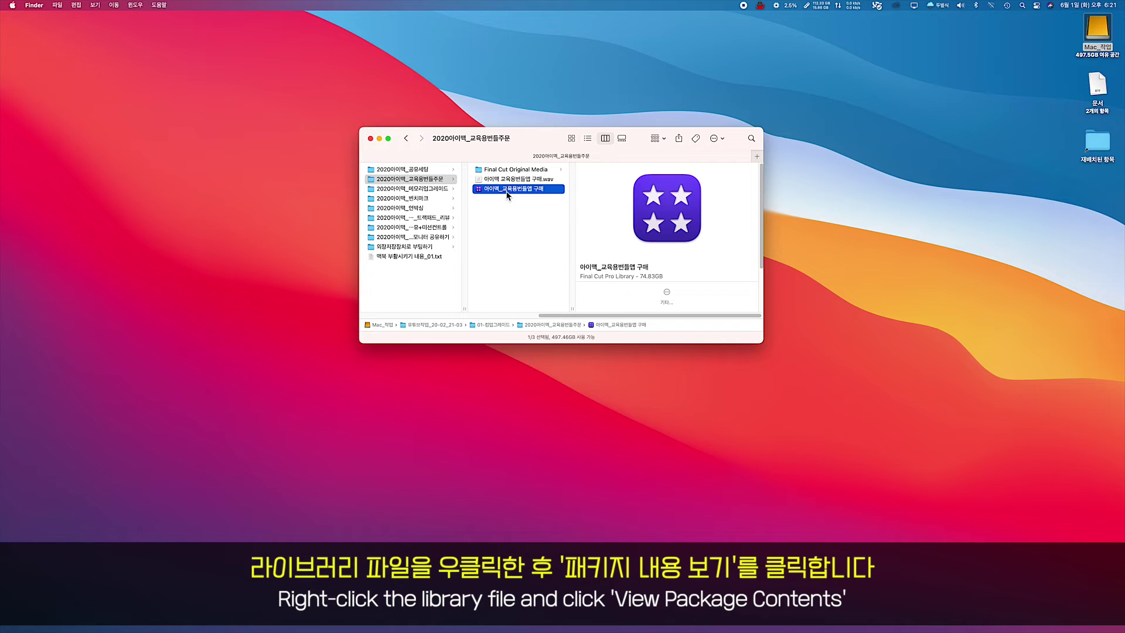
# Show the library's package contents and open 29-01-2021 > Original Media > Render Files
pyautogui.rightClick(508, 189)
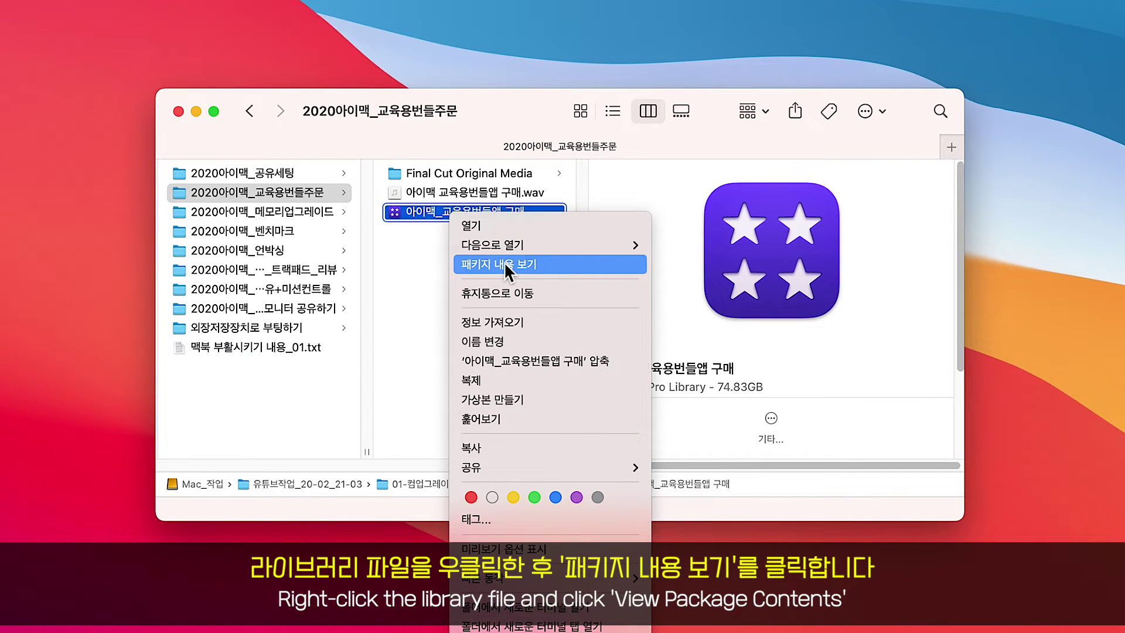
pyautogui.click(505, 264)
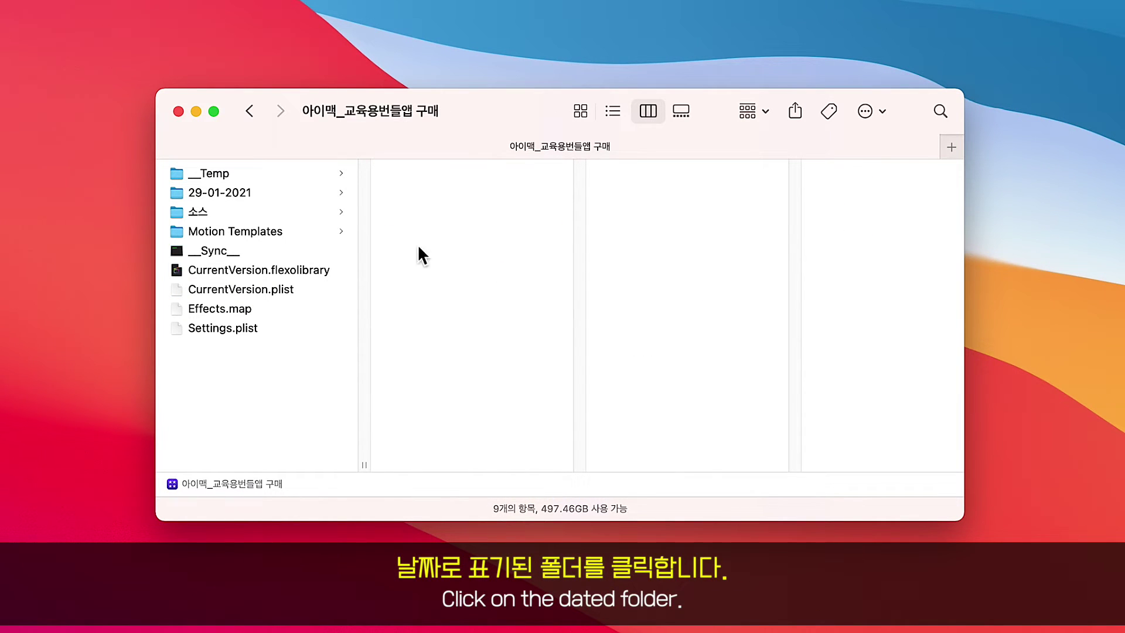
pyautogui.click(255, 194)
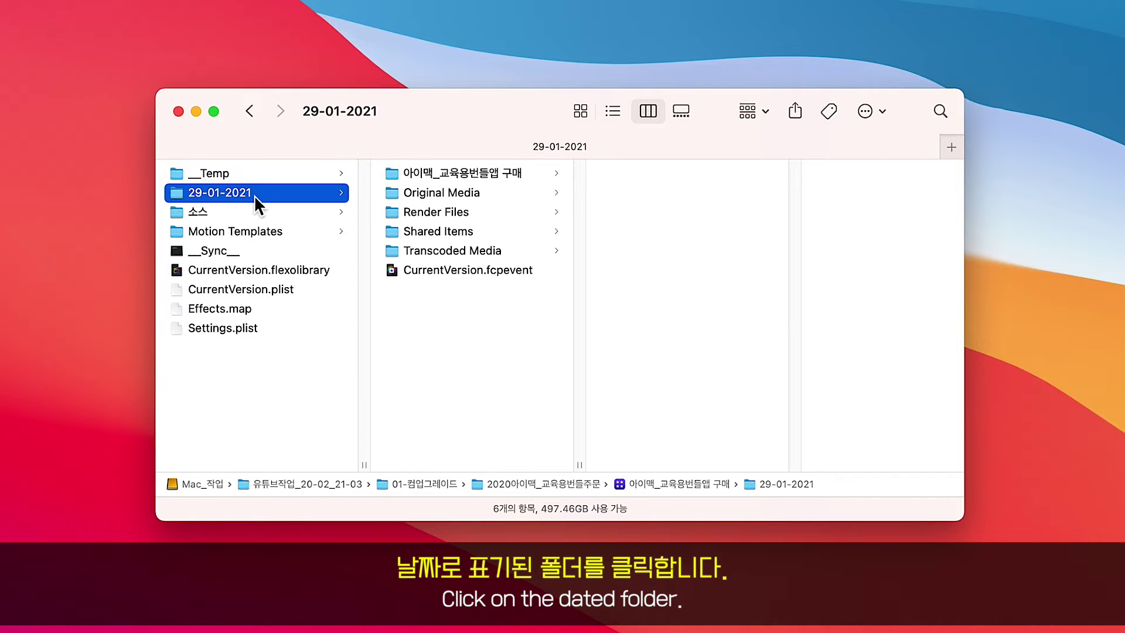
pyautogui.click(445, 194)
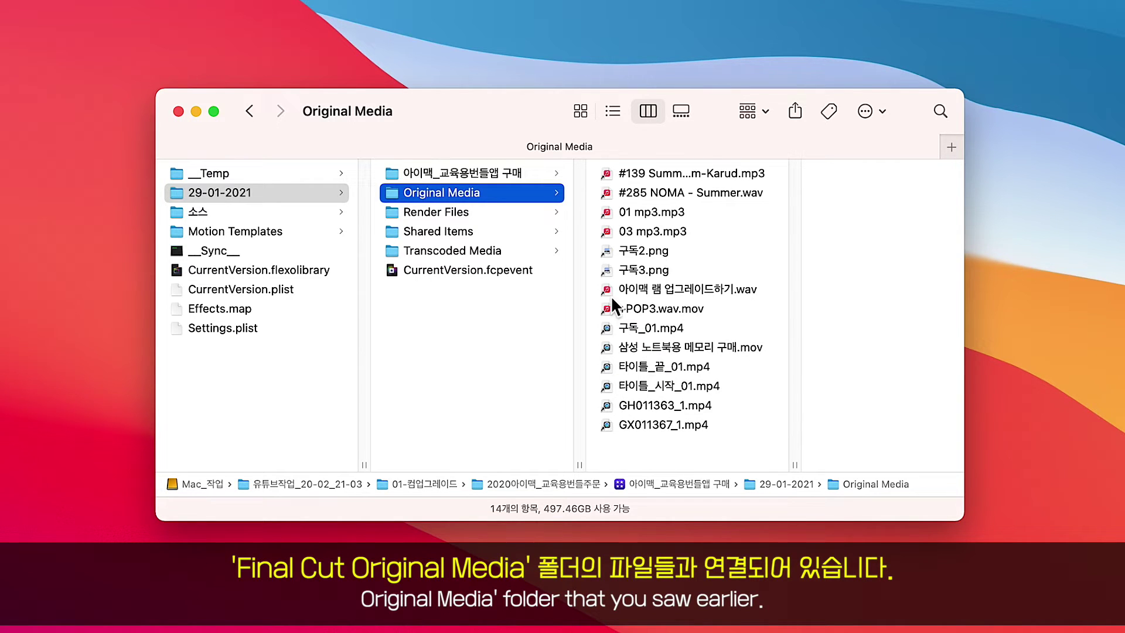
pyautogui.click(467, 217)
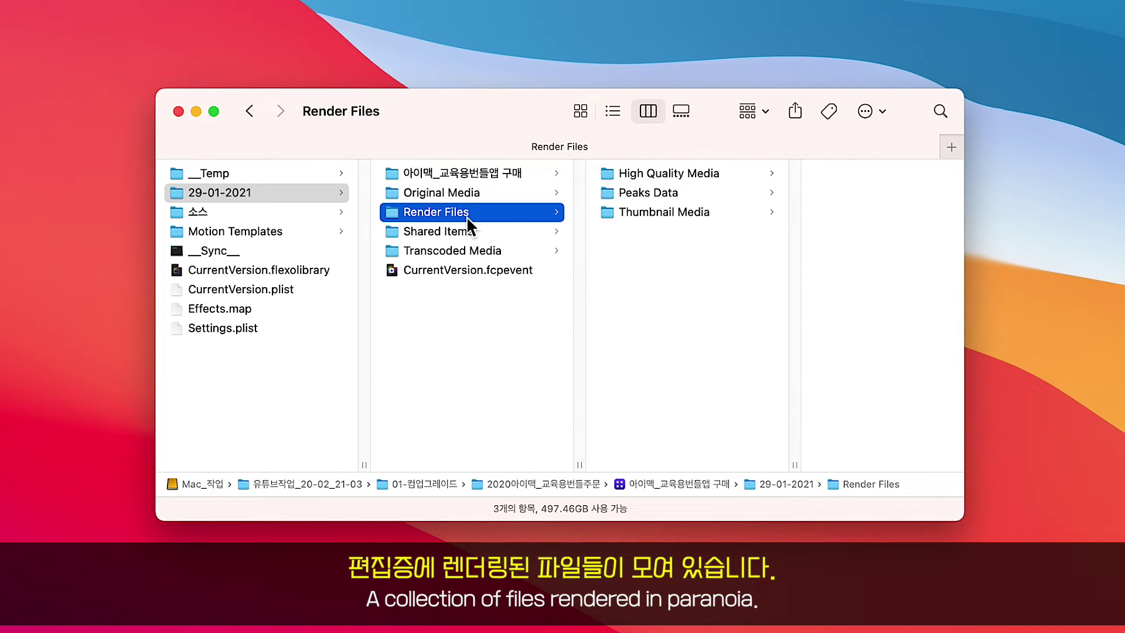
pyautogui.rightClick(467, 216)
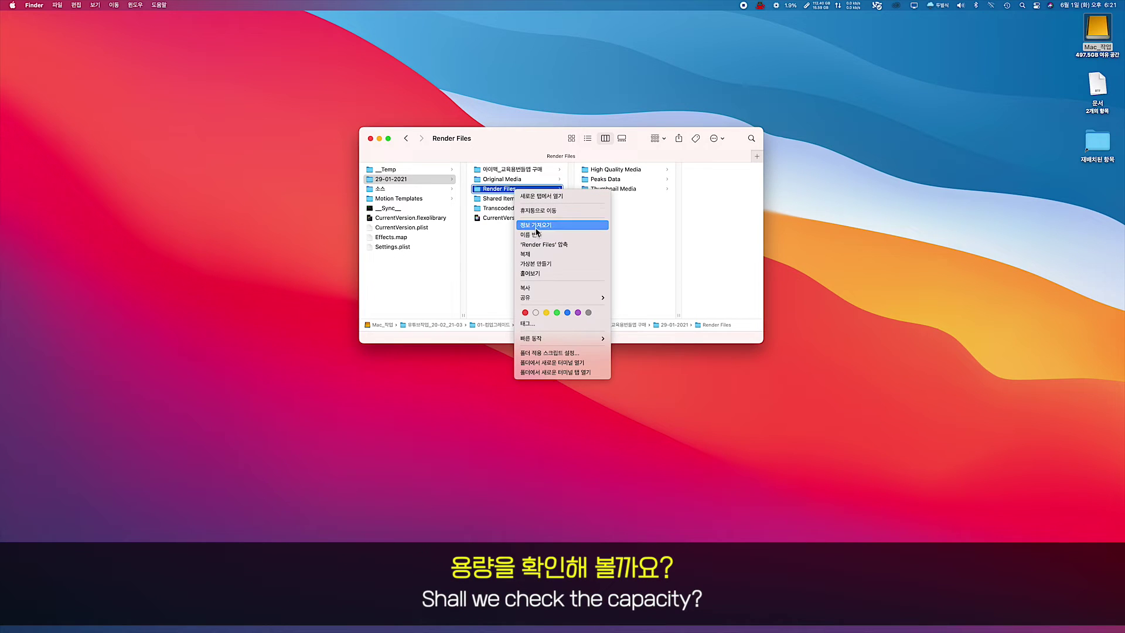
# Check the sizes of Render Files (74.82 GB) and High Quality Media (74.76 GB)
pyautogui.click(538, 231)
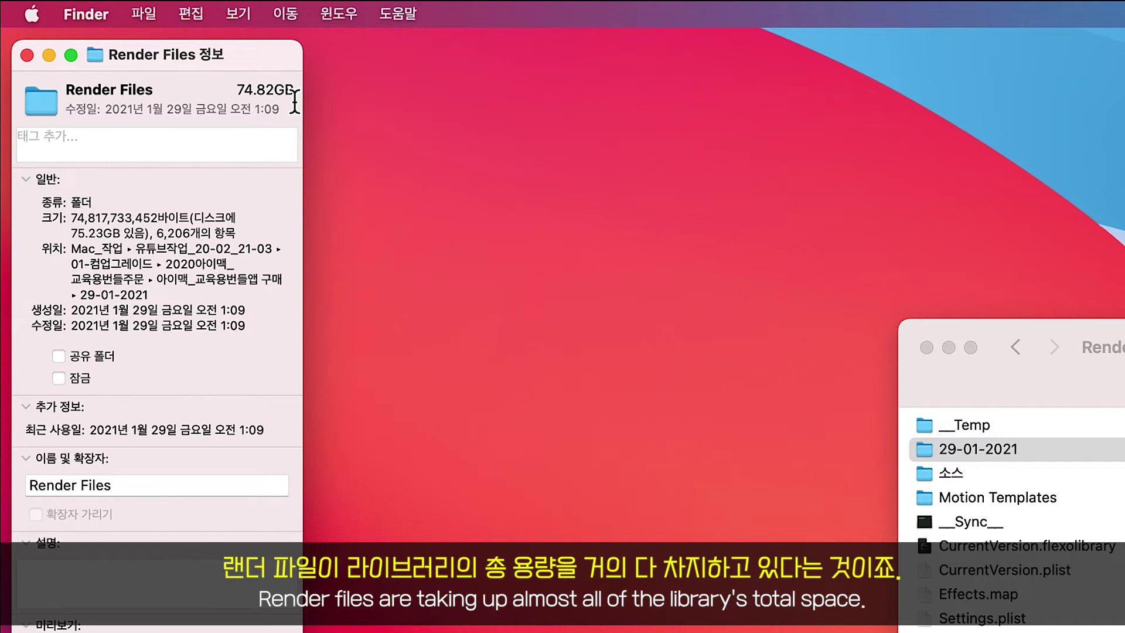
pyautogui.click(26, 54)
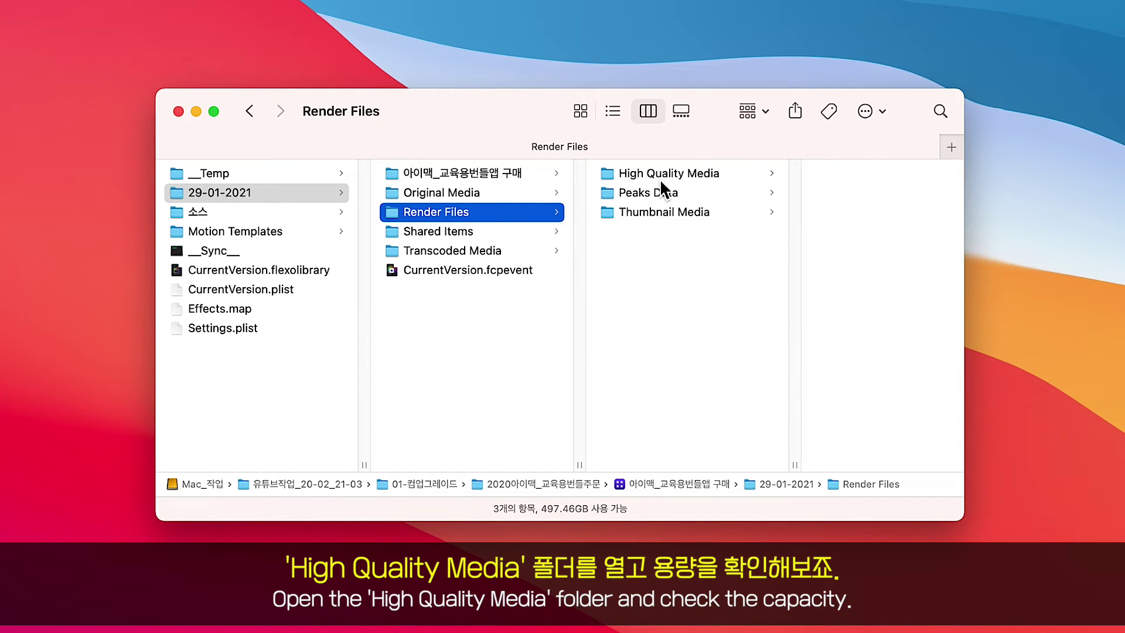
pyautogui.click(661, 180)
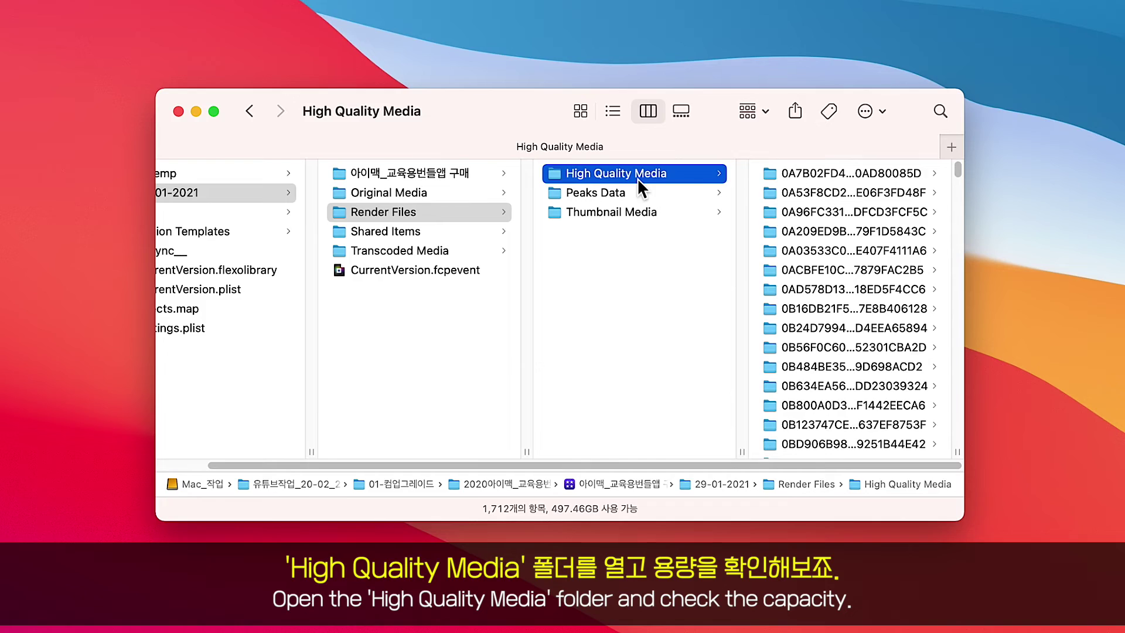
pyautogui.rightClick(637, 178)
pyautogui.click(704, 234)
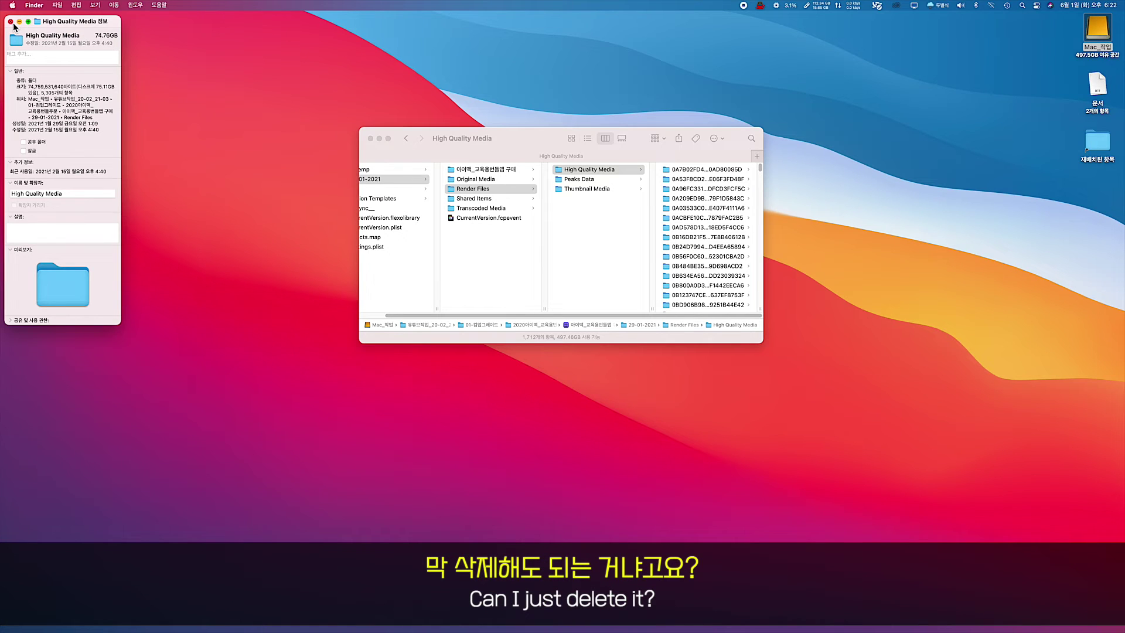
pyautogui.click(21, 24)
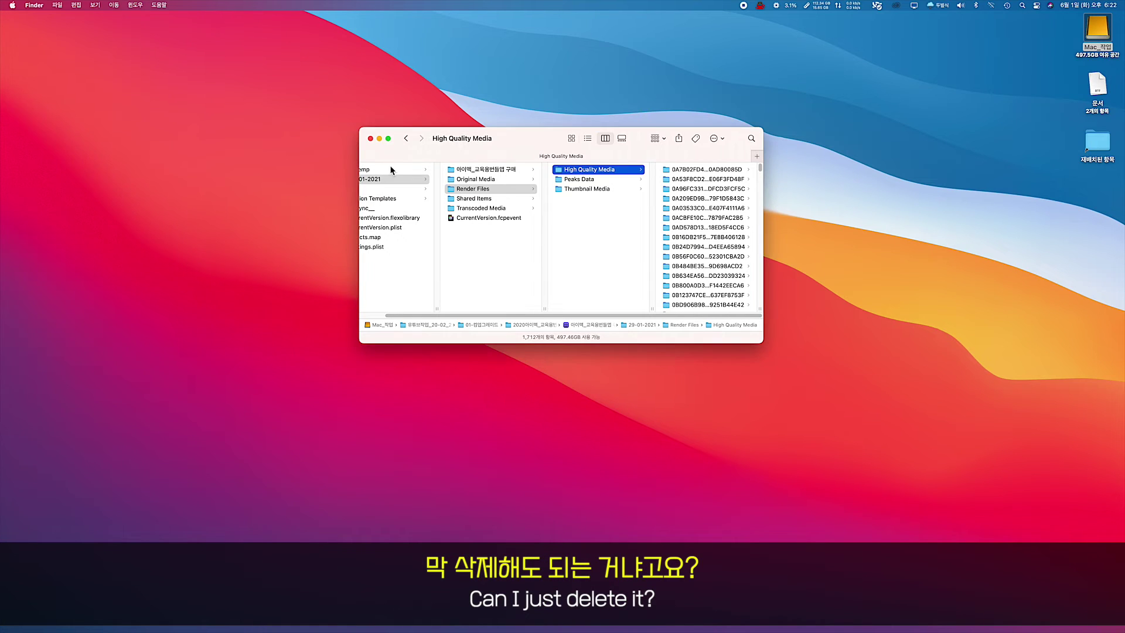
# Permanently delete all 1,712 render folders in High Quality Media, leaving it empty
pyautogui.click(705, 170)
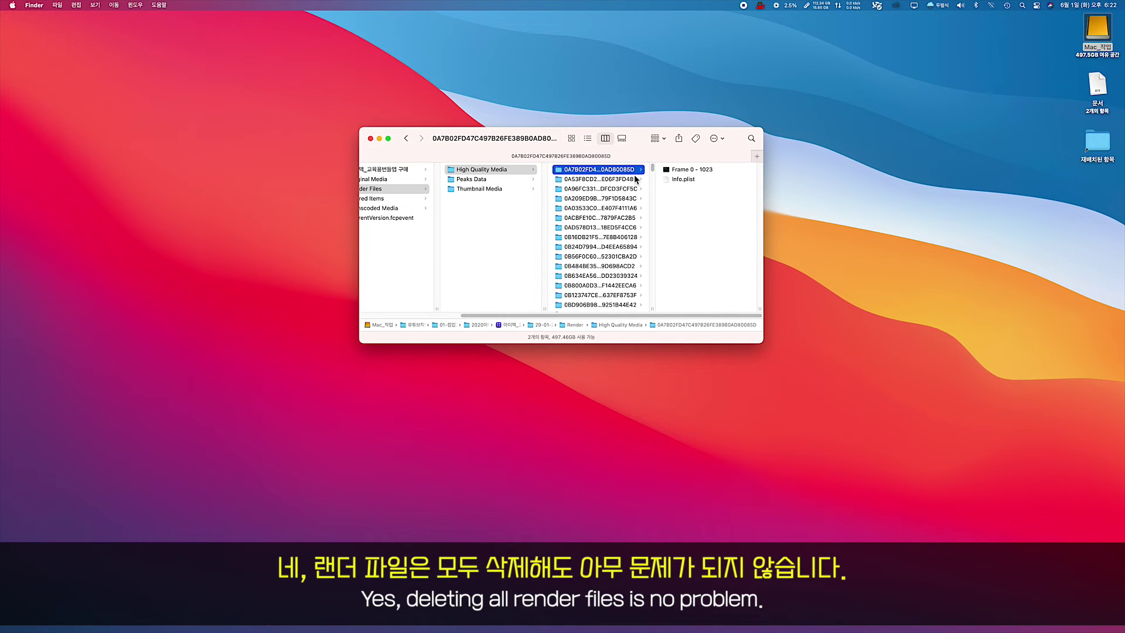
pyautogui.moveTo(653, 167); pyautogui.dragTo(653, 296)
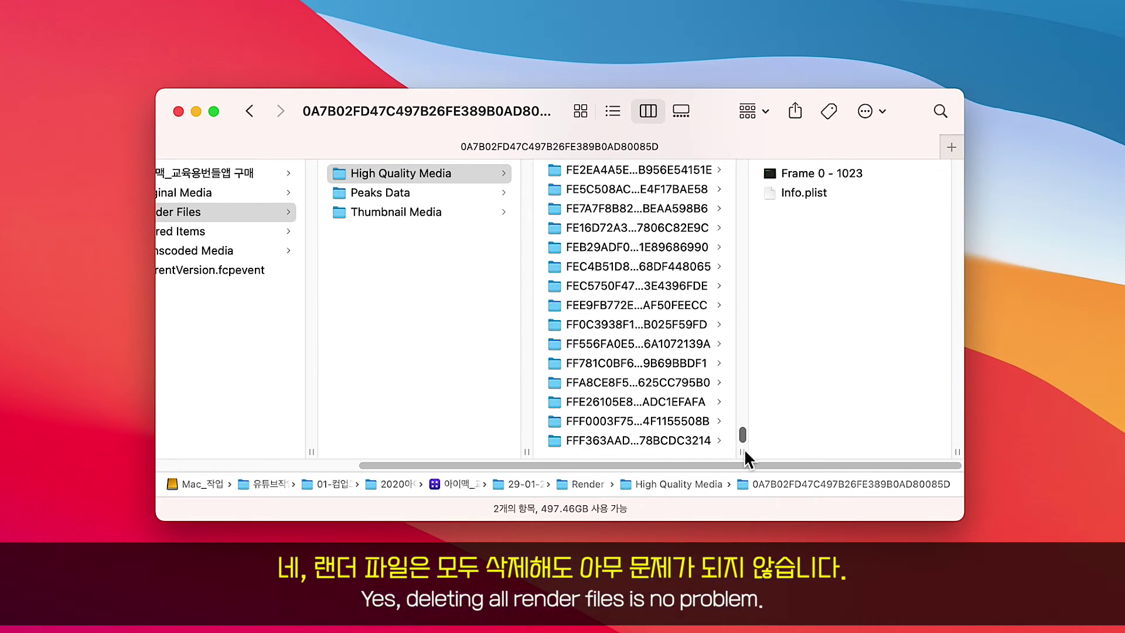
pyautogui.press('super+a')
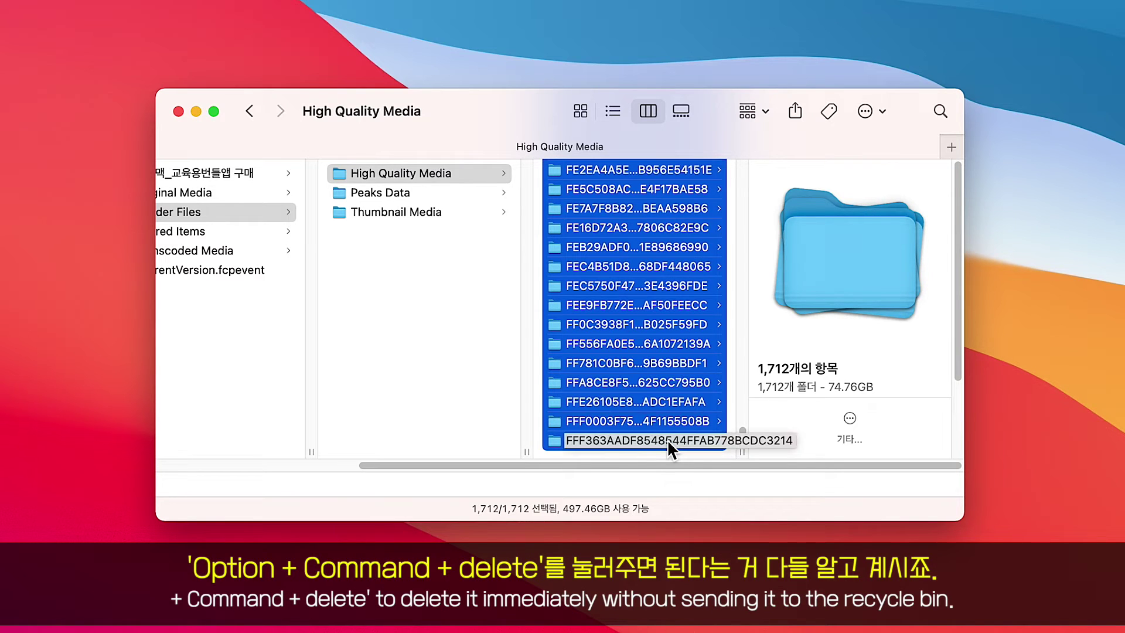
pyautogui.press('alt+super+BackSpace')
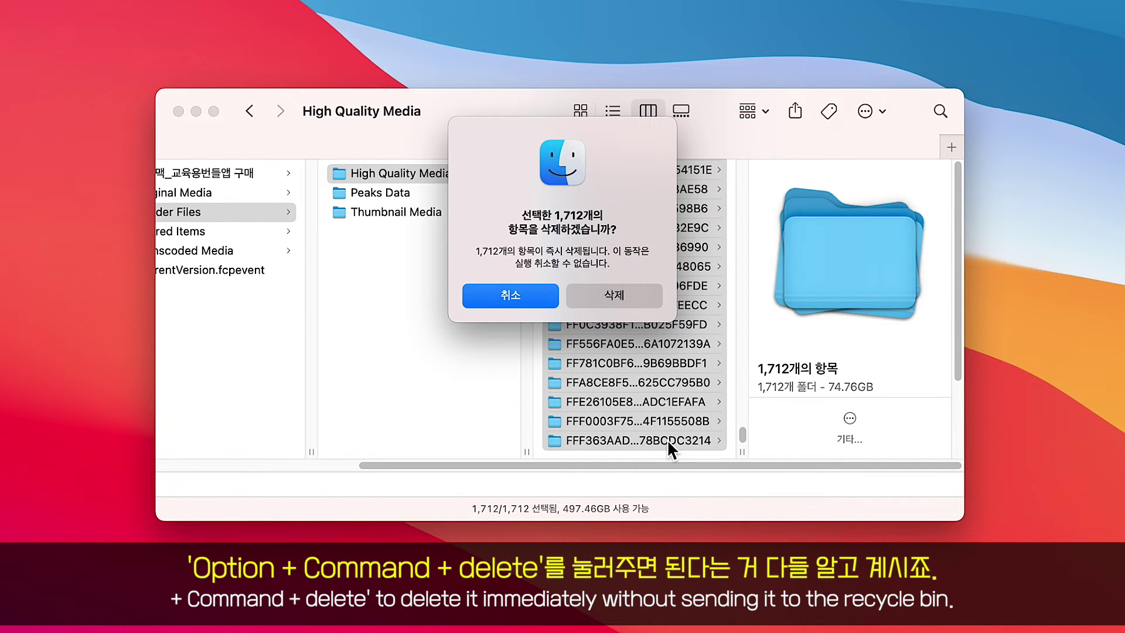
pyautogui.click(631, 293)
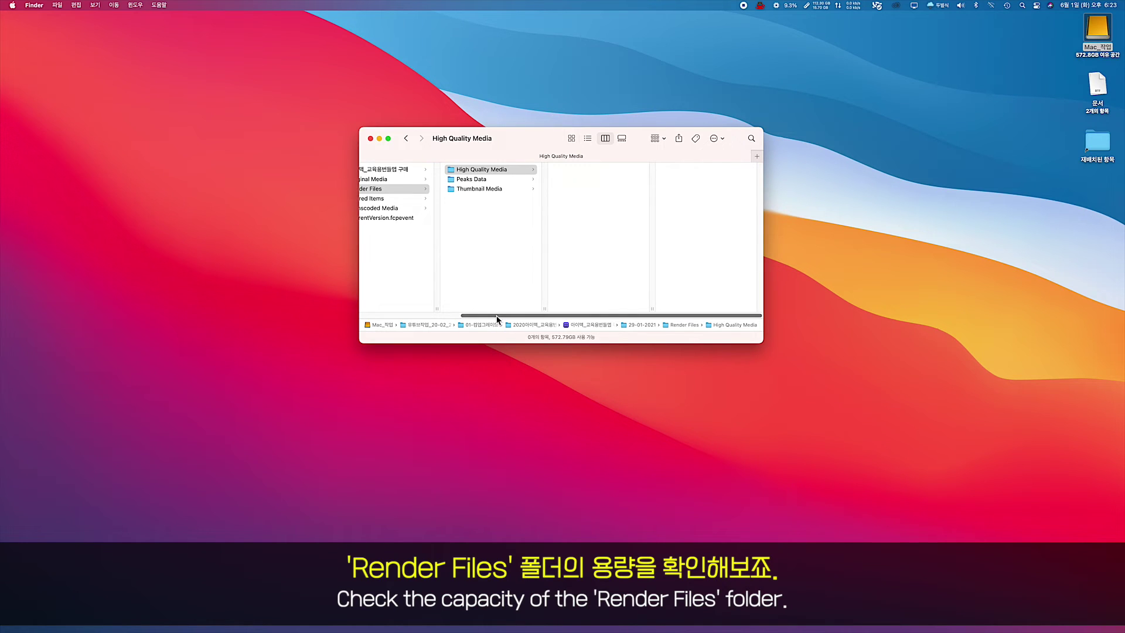
# Confirm Render Files is now 58.2 MB via Get Info, then reopen the library in Final Cut Pro
pyautogui.moveTo(497, 318); pyautogui.dragTo(384, 321)
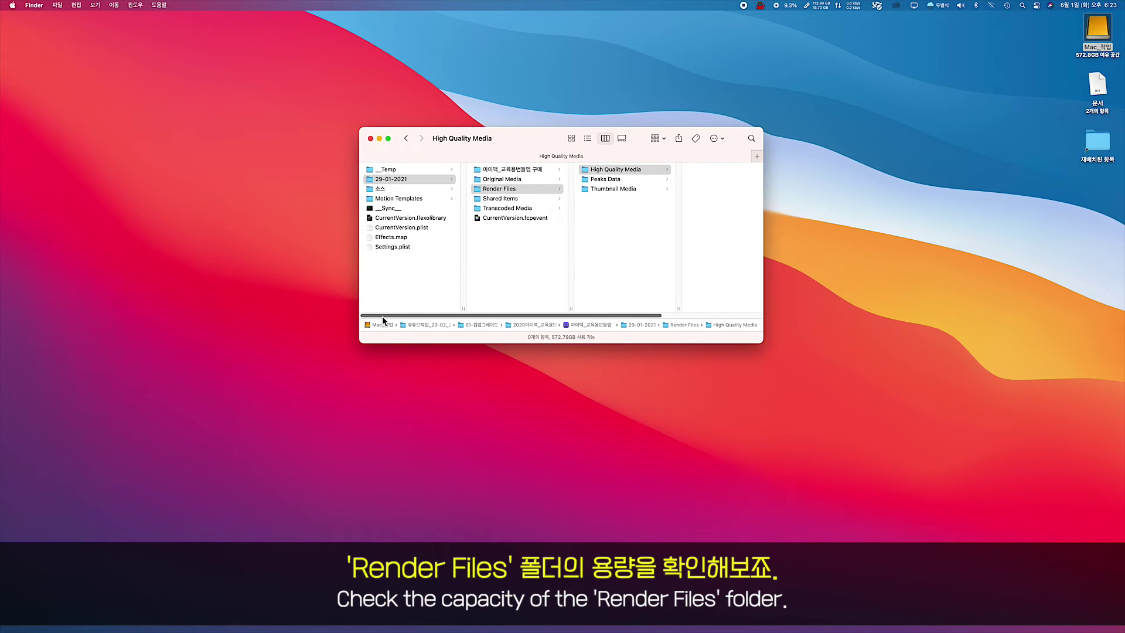
pyautogui.rightClick(489, 189)
pyautogui.click(544, 220)
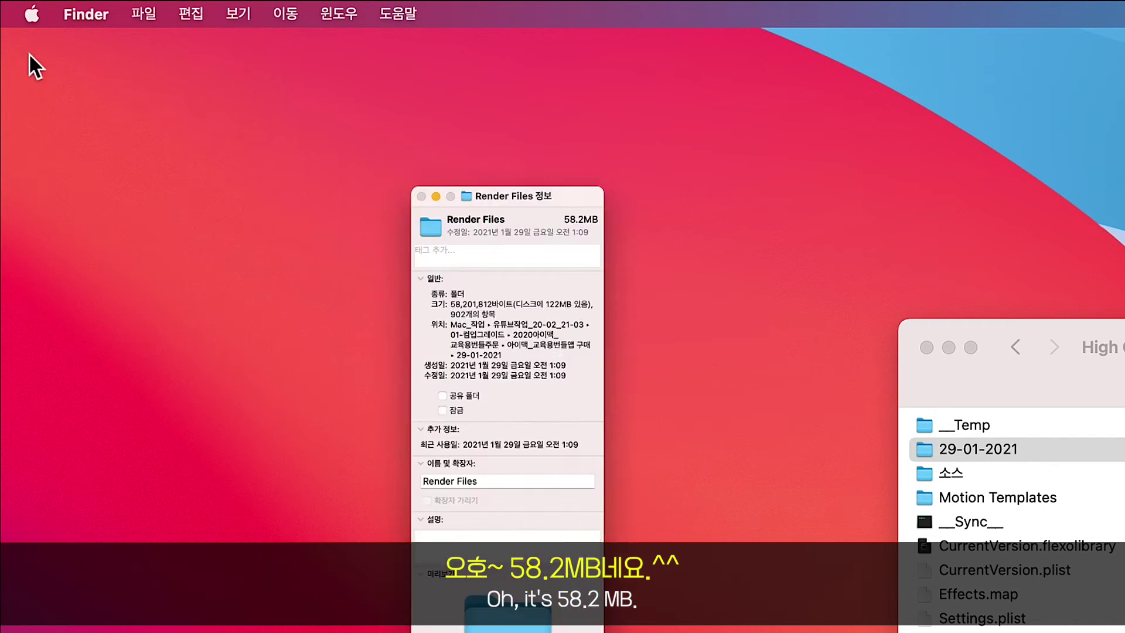
pyautogui.click(27, 55)
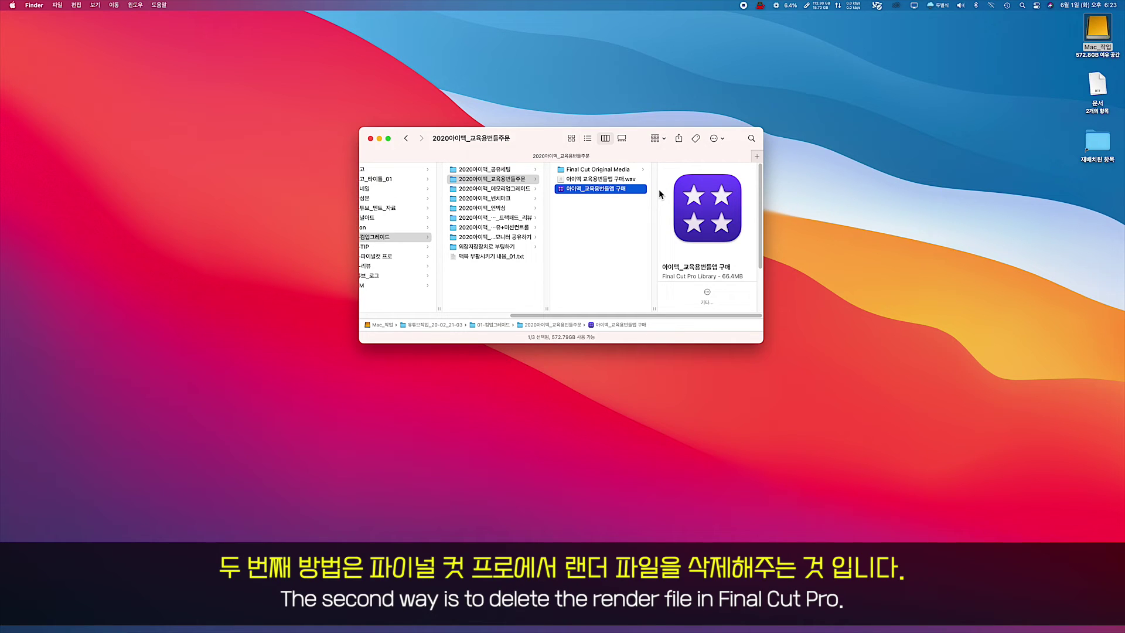
pyautogui.doubleClick(563, 190)
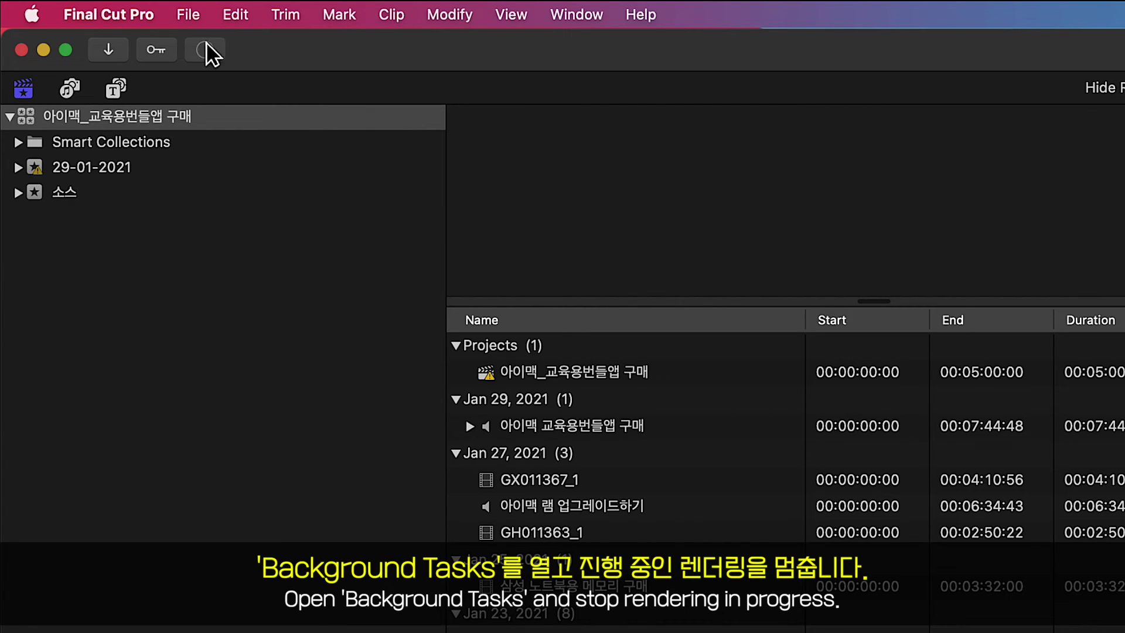
# Pause the library's background rendering in Background Tasks
pyautogui.click(208, 52)
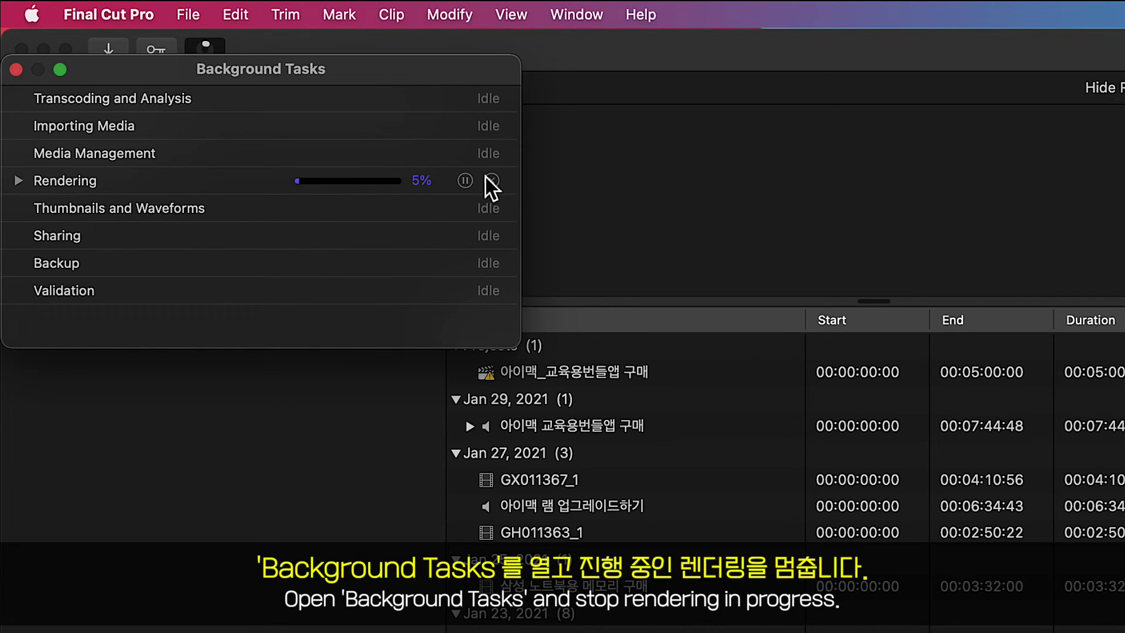
pyautogui.click(466, 182)
pyautogui.click(20, 71)
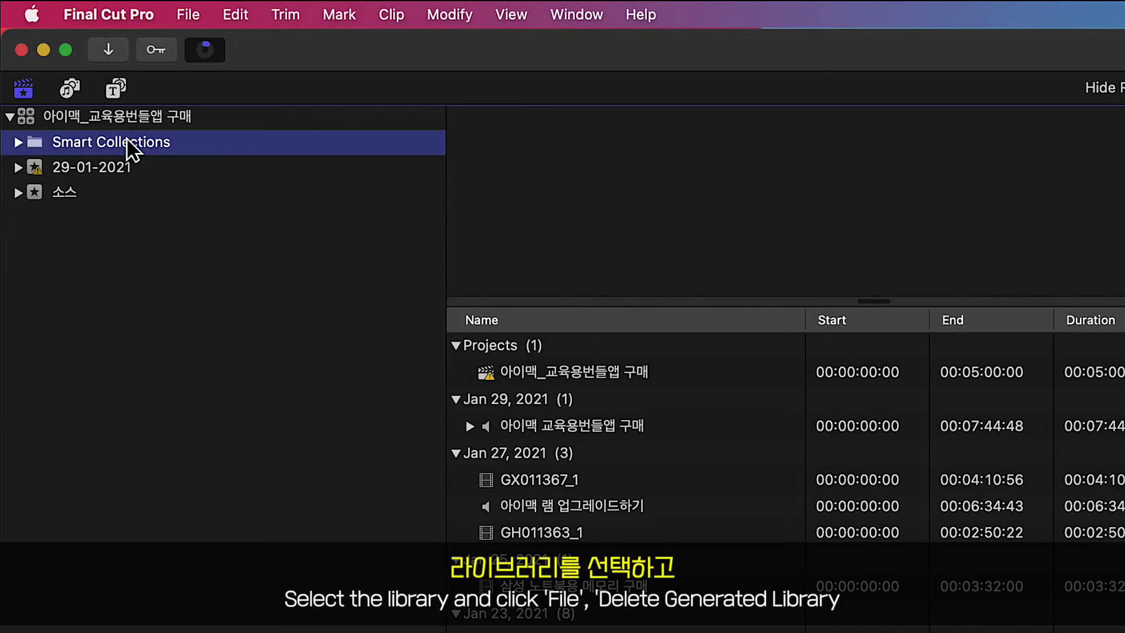
# Select the library and choose File > Delete Generated Library Files…
pyautogui.click(137, 121)
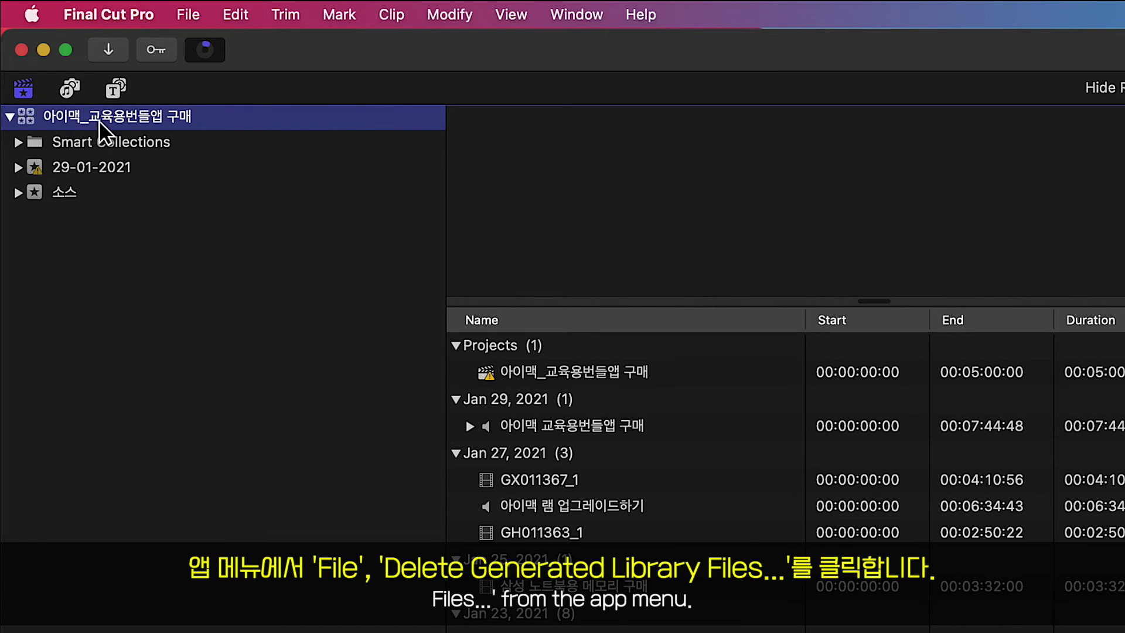
pyautogui.click(188, 15)
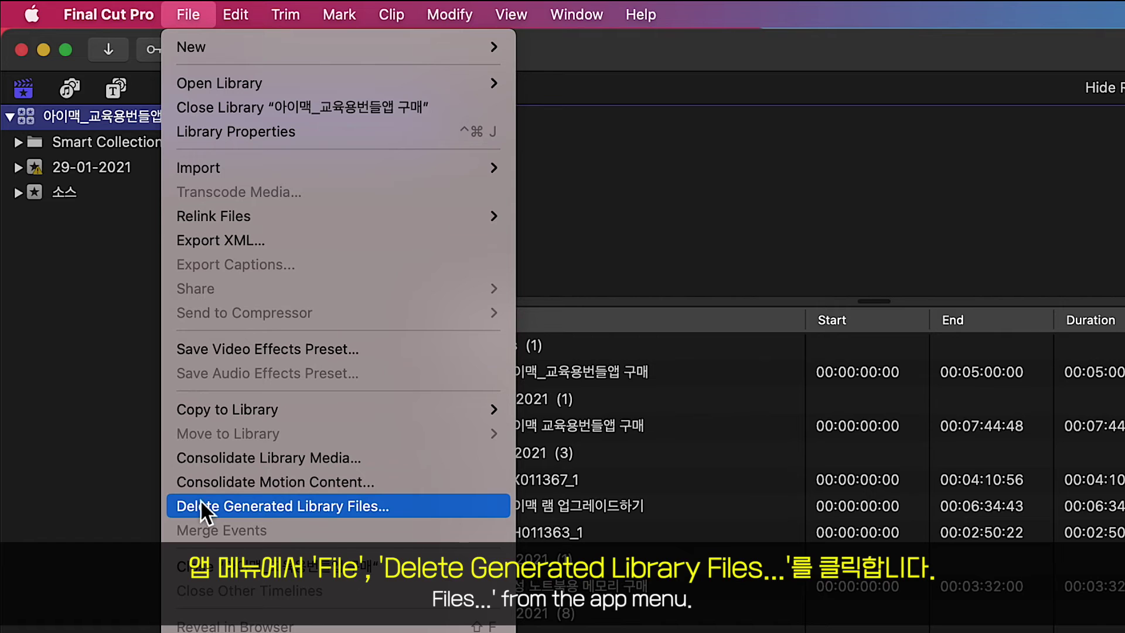
pyautogui.click(368, 511)
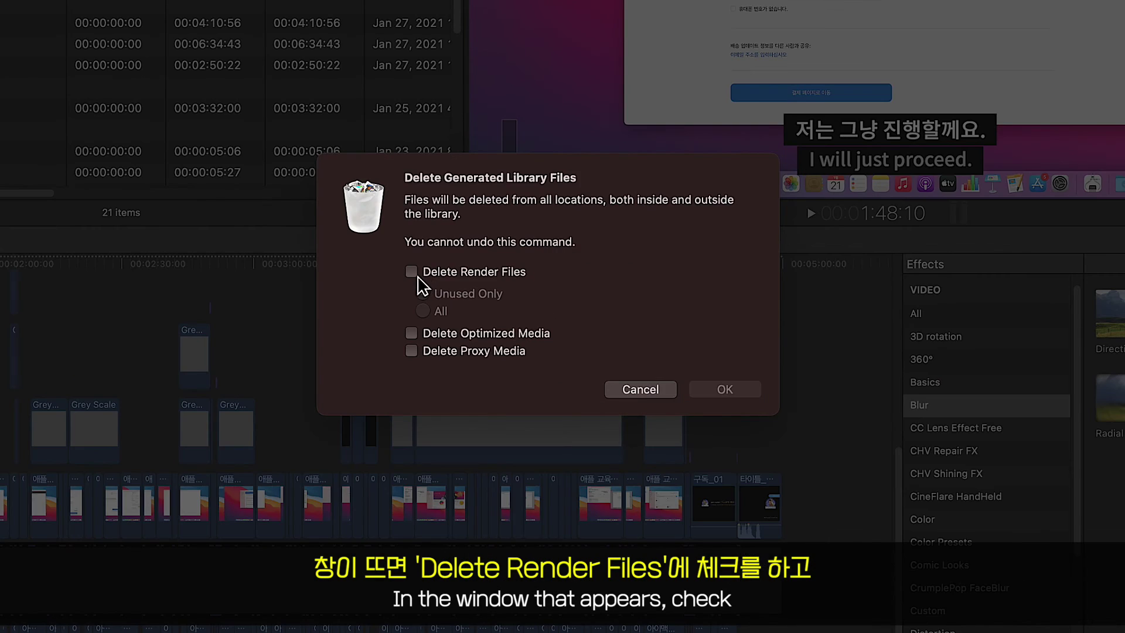
# Delete all render files from the library, then confirm every background task is idle
pyautogui.click(495, 316)
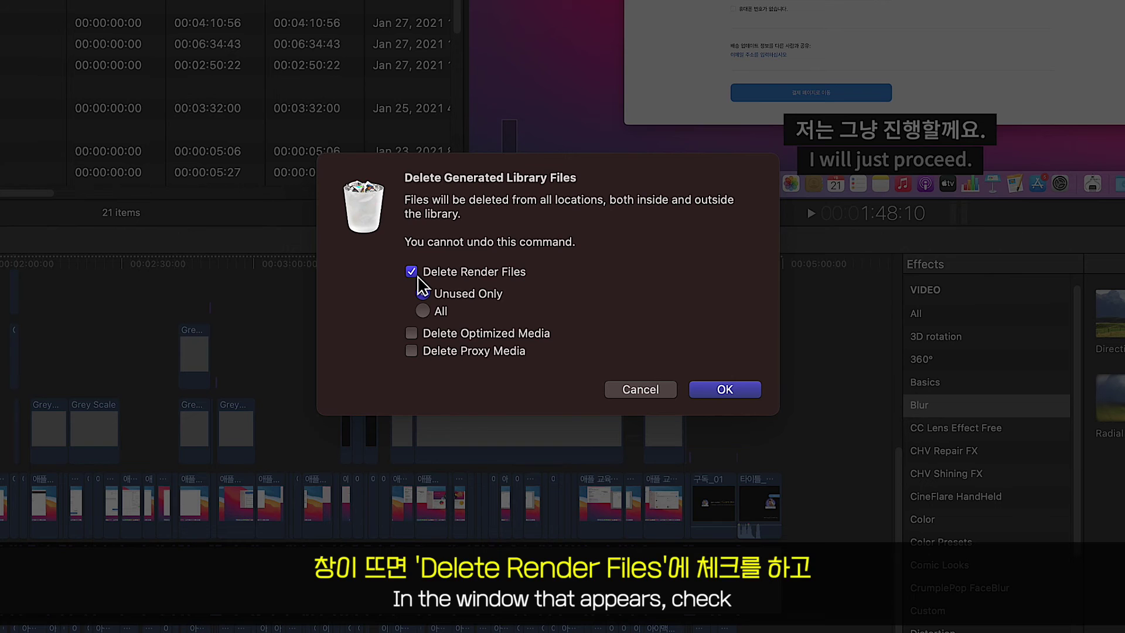
pyautogui.click(426, 312)
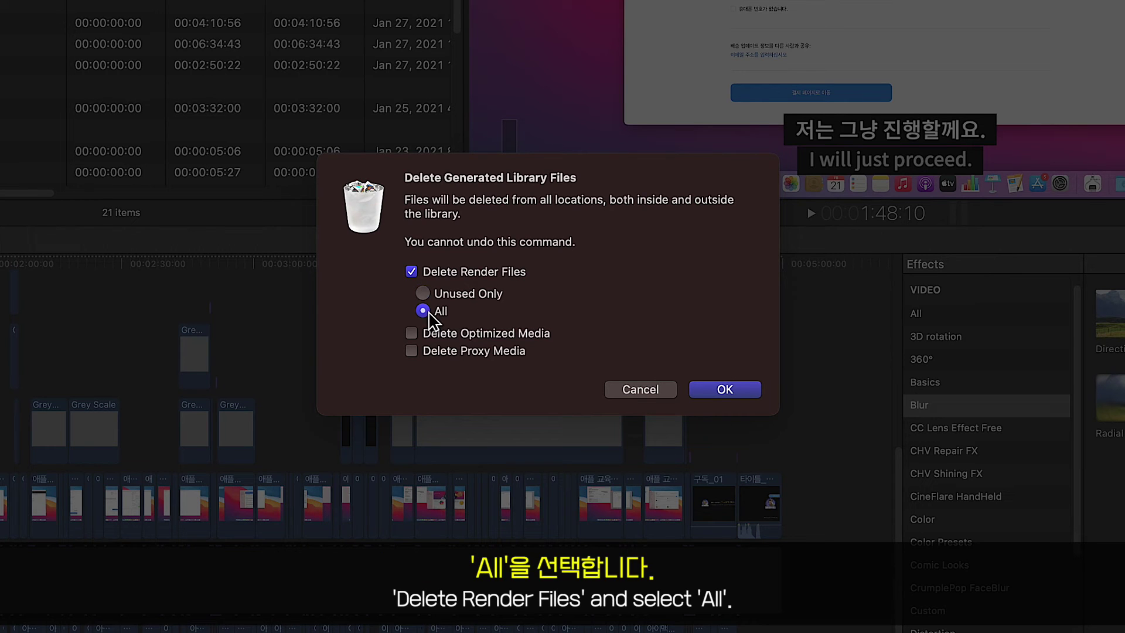
pyautogui.click(733, 392)
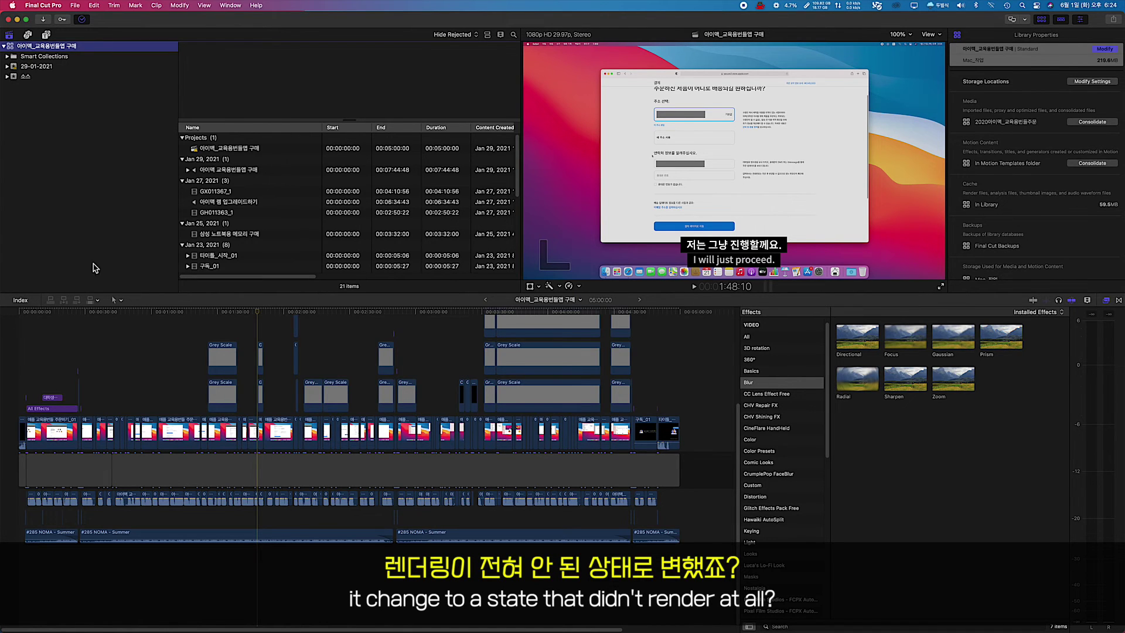
pyautogui.click(83, 20)
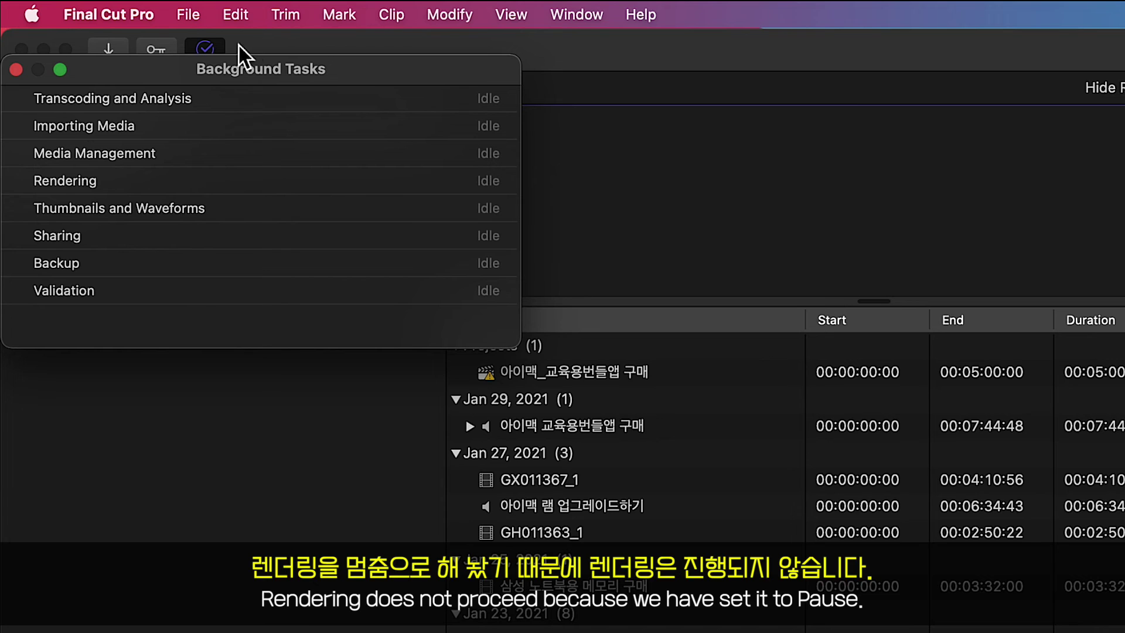
pyautogui.click(15, 70)
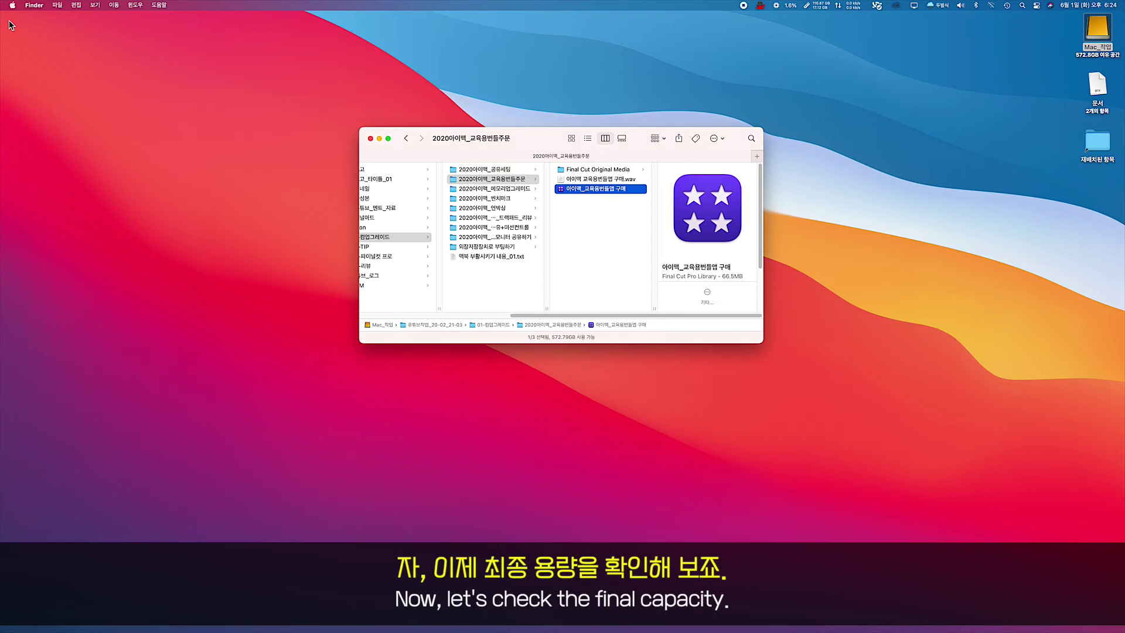
# Get Info on the 2020아이맥_교육용번들주문 folder, showing its size is now 12.54 GB
pyautogui.moveTo(560, 314); pyautogui.dragTo(515, 315)
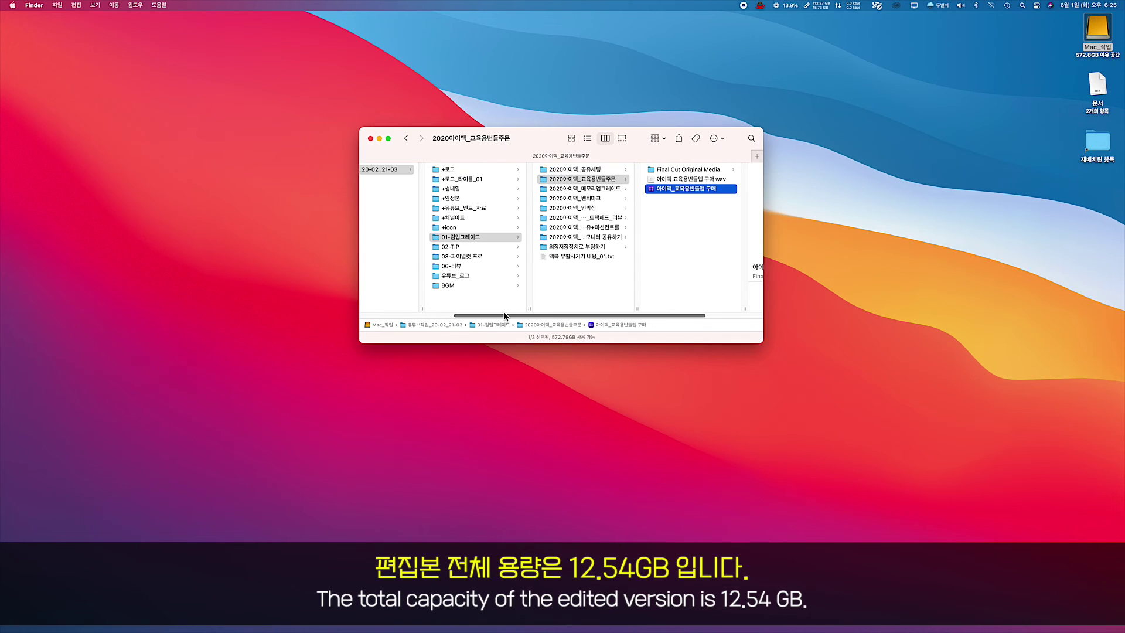
pyautogui.rightClick(567, 179)
pyautogui.click(617, 211)
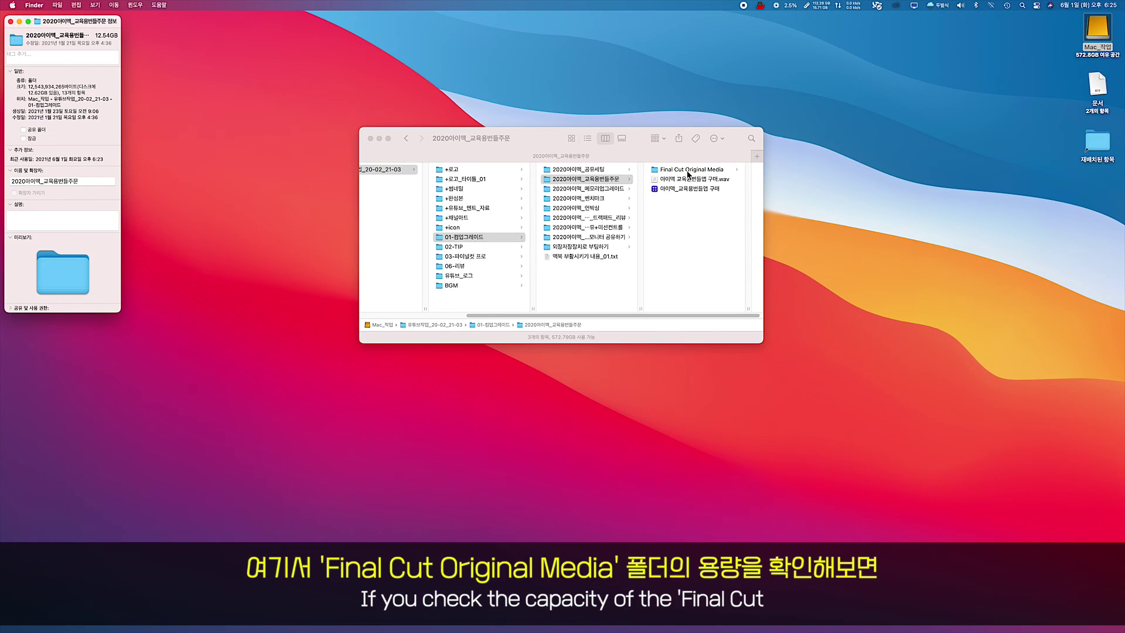
pyautogui.click(690, 170)
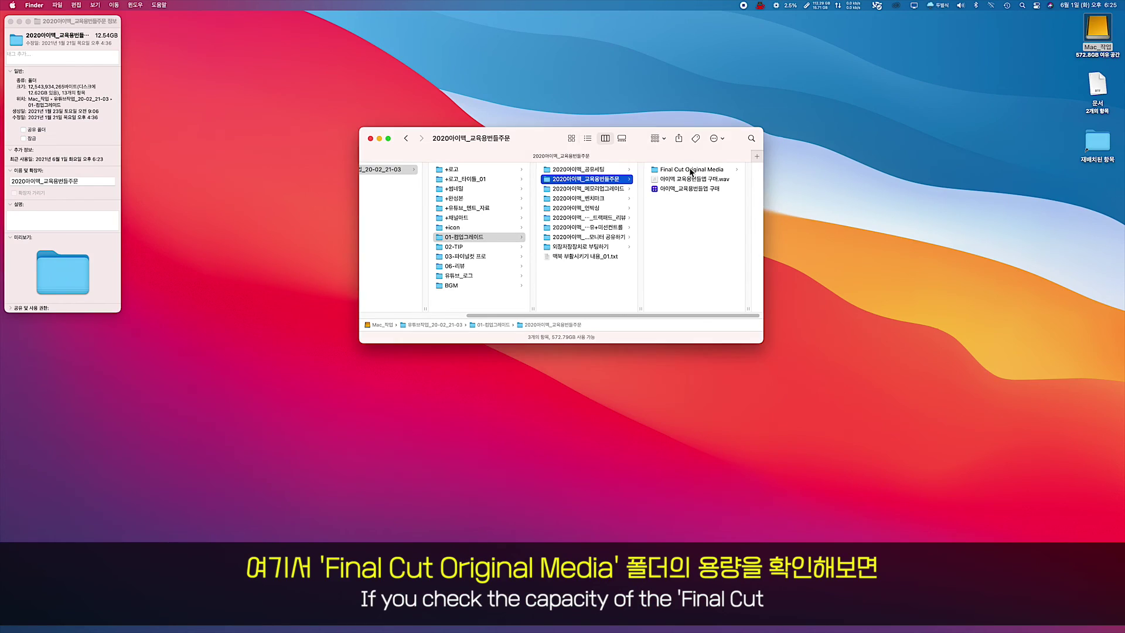
# Get Info on Final Cut Original Media, showing it holds 12.43 GB
pyautogui.click(691, 171)
pyautogui.rightClick(586, 169)
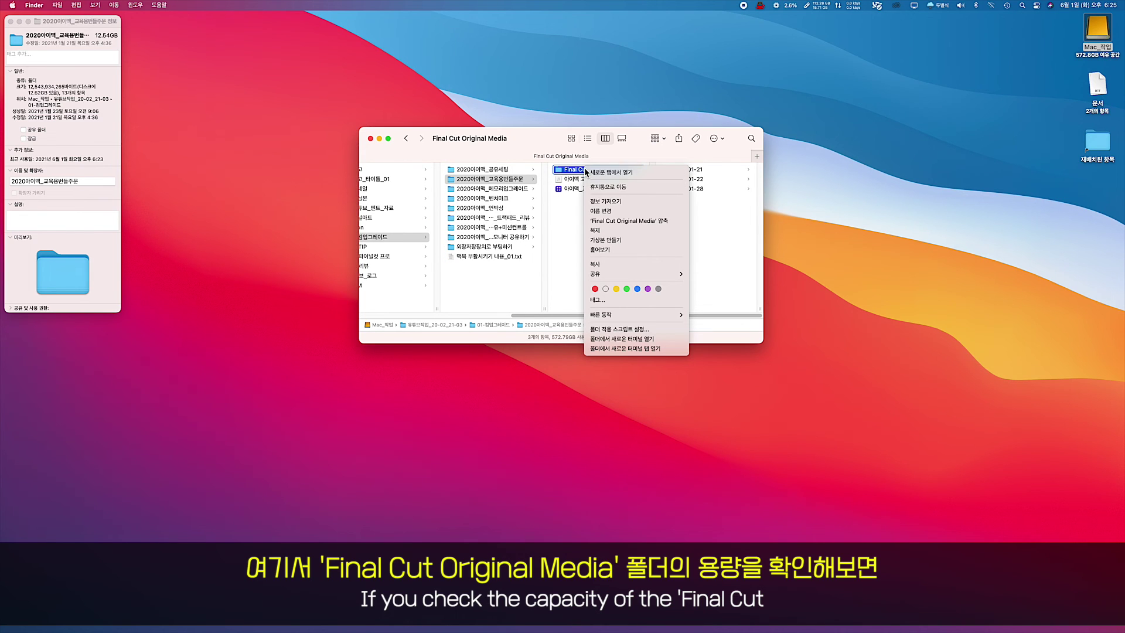
pyautogui.click(615, 205)
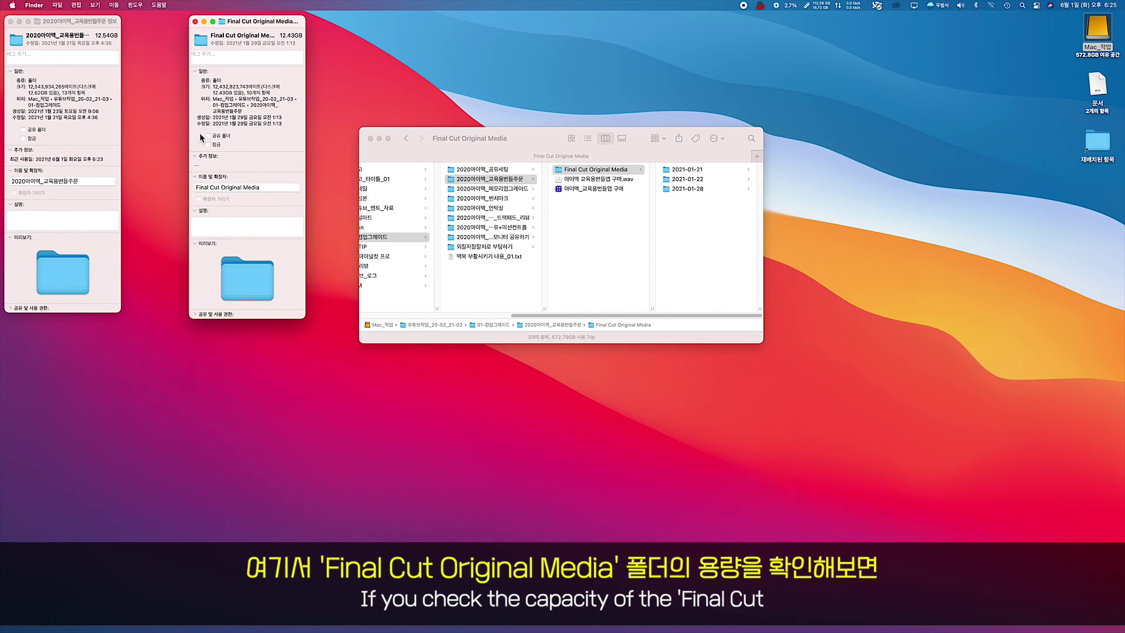